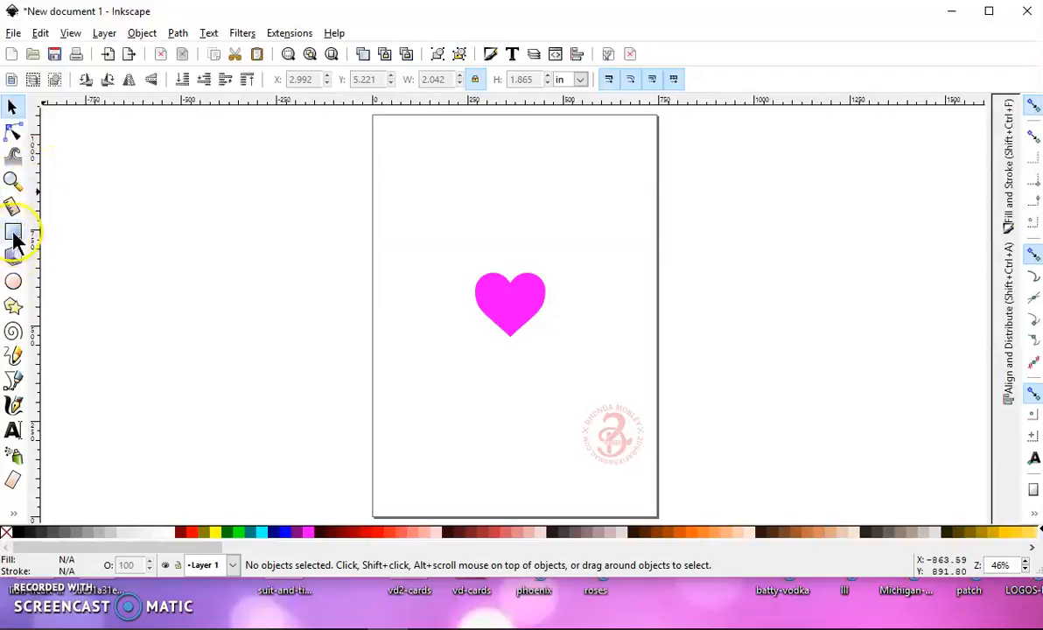
# Draw a rectangle about 3.5 by 4 in over the heart and fill it with light pink
pyautogui.moveTo(455, 240); pyautogui.dragTo(575, 376)
pyautogui.click(542, 532)
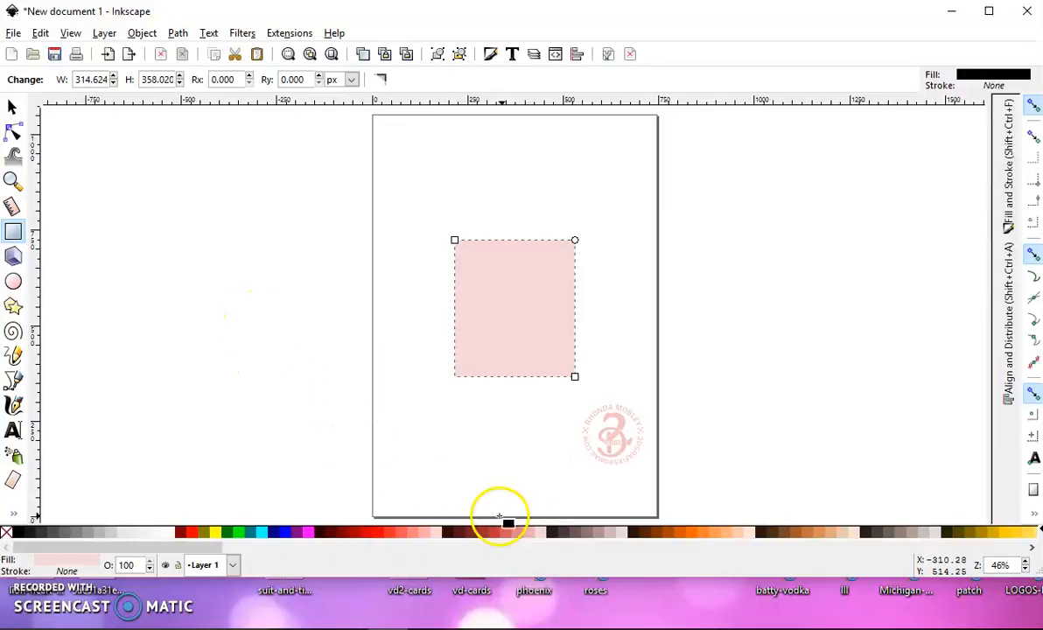
pyautogui.click(525, 532)
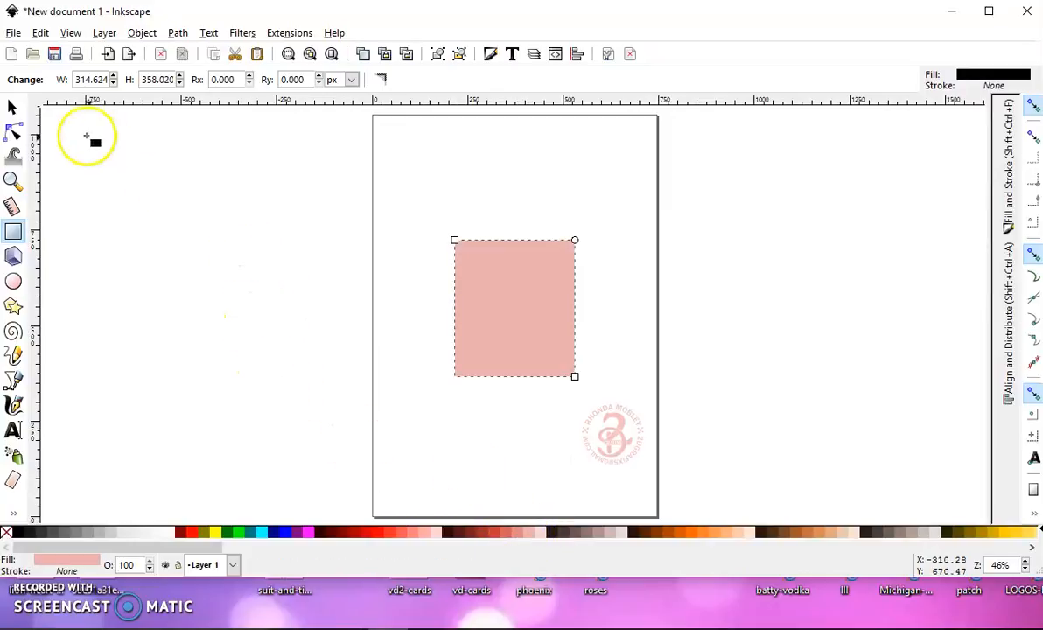
# Send the rectangle behind the heart, scale it to about 2.8 by 3.2 in, and position it so it frames the heart
pyautogui.click(12, 106)
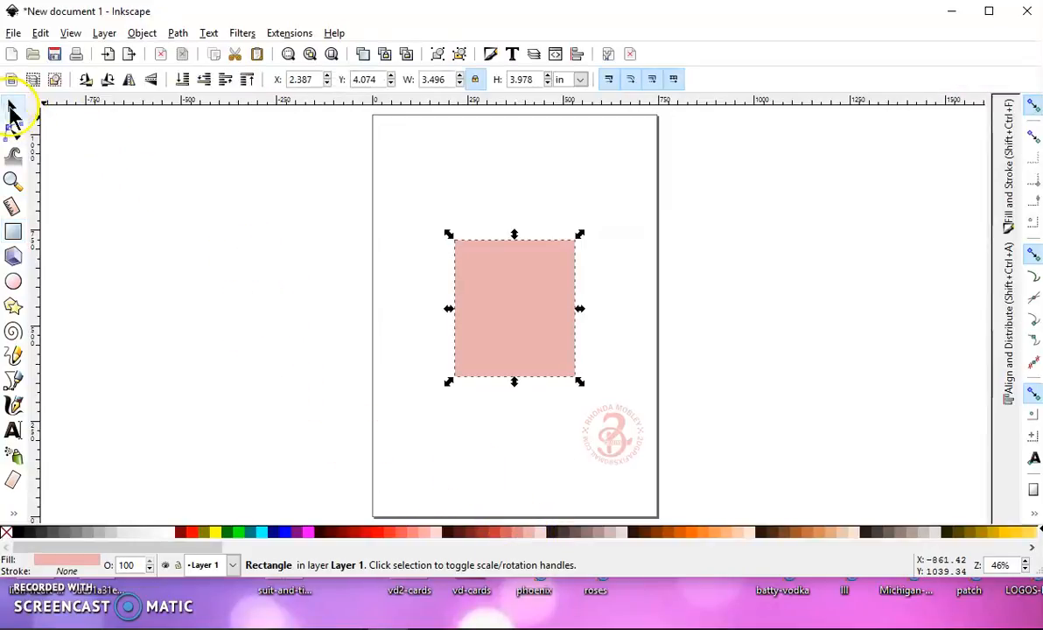
pyautogui.click(182, 79)
pyautogui.moveTo(579, 381); pyautogui.dragTo(543, 338)
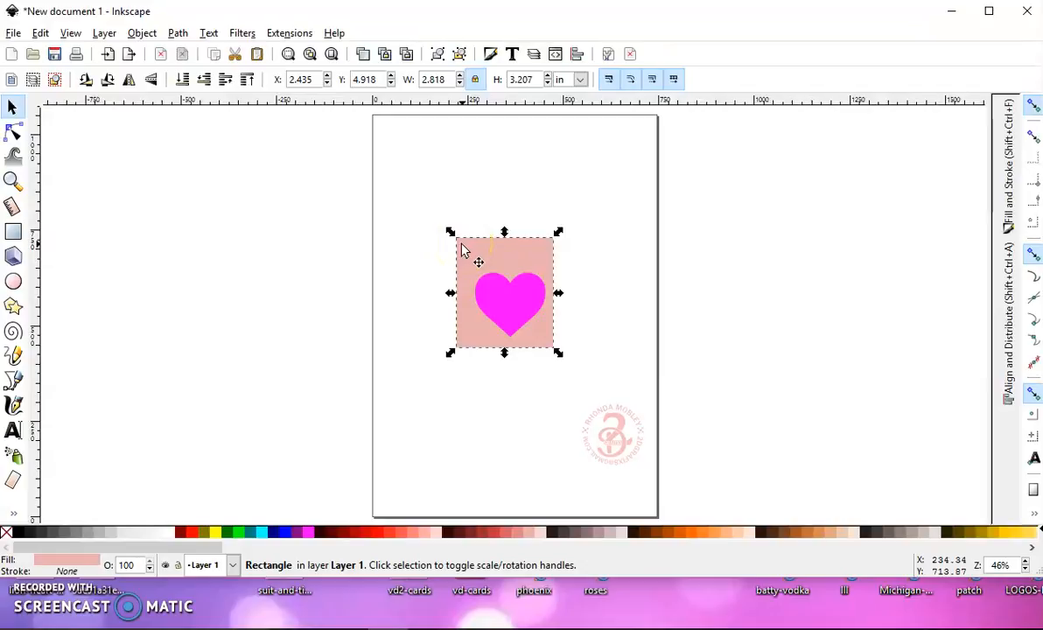
pyautogui.moveTo(494, 264); pyautogui.dragTo(495, 271)
pyautogui.click(495, 271)
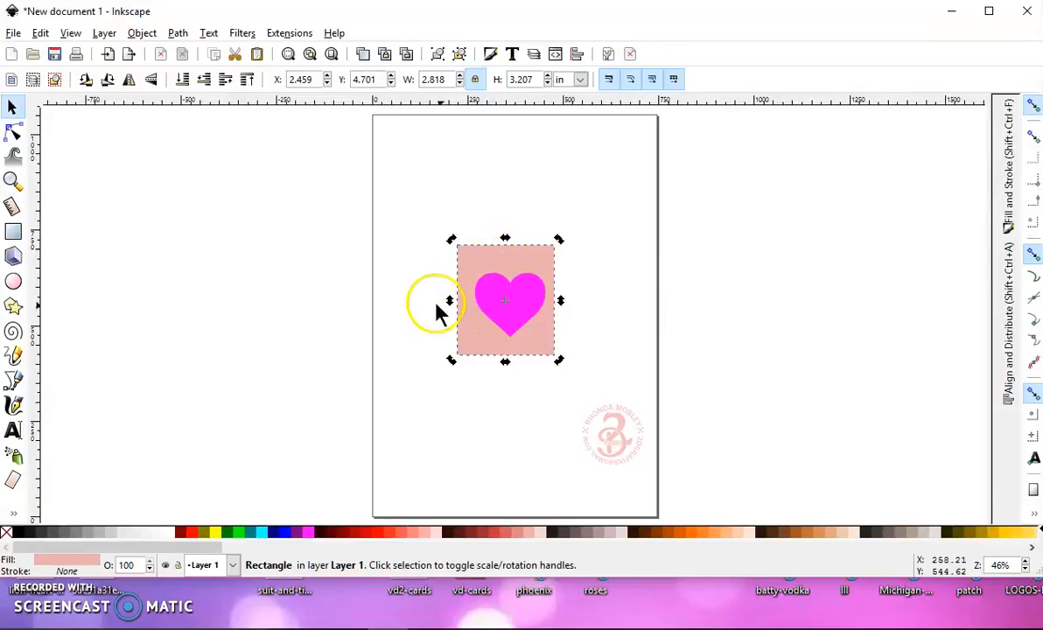
pyautogui.click(413, 309)
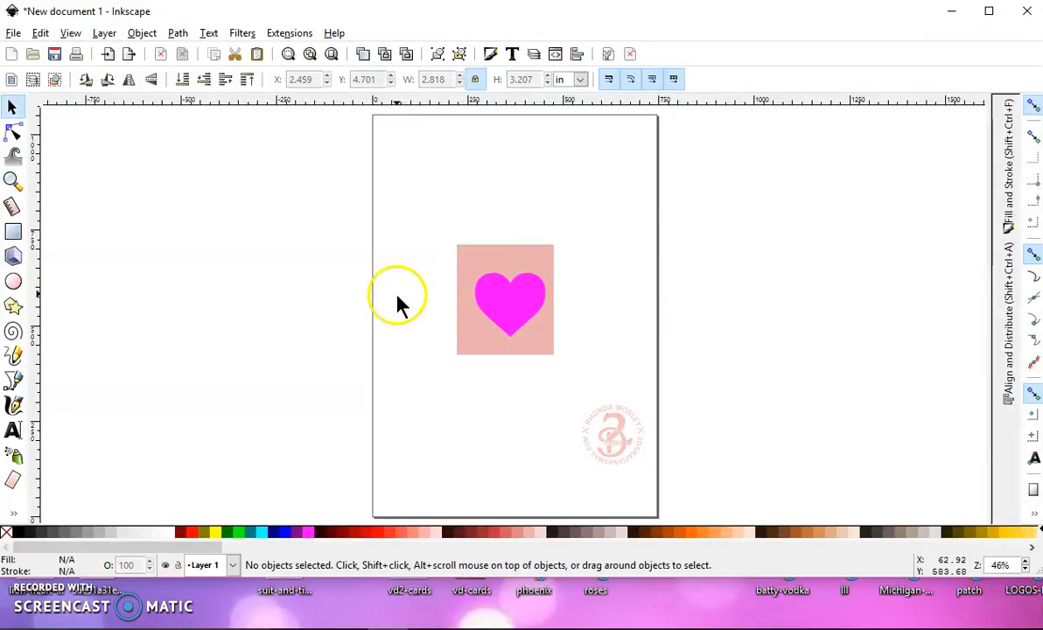
# Draw a small circle about 0.72 in across on the empty canvas beside the page
pyautogui.click(13, 281)
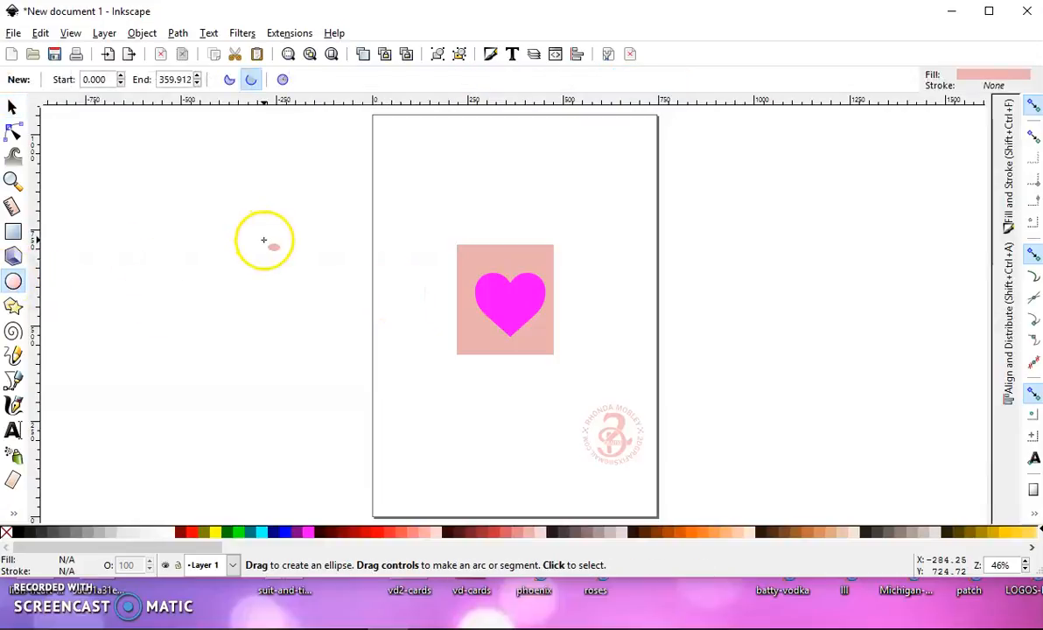
pyautogui.moveTo(259, 245); pyautogui.dragTo(282, 274)
pyautogui.click(13, 108)
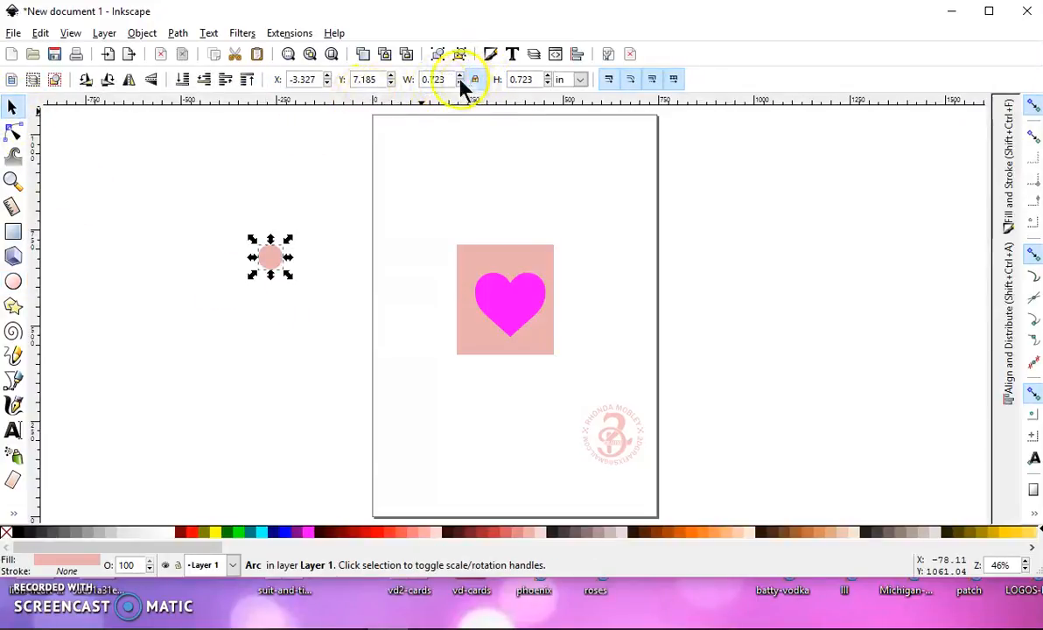
# Set the circle's width to 4 in with the proportions locked
pyautogui.doubleClick(448, 79)
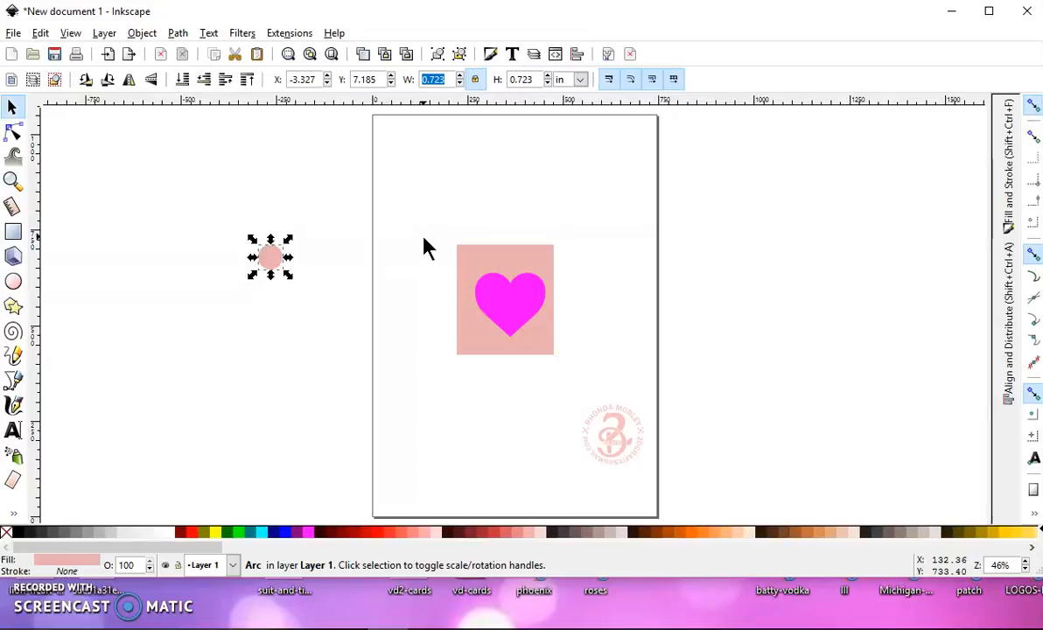
pyautogui.write('4')
pyautogui.press('Return')
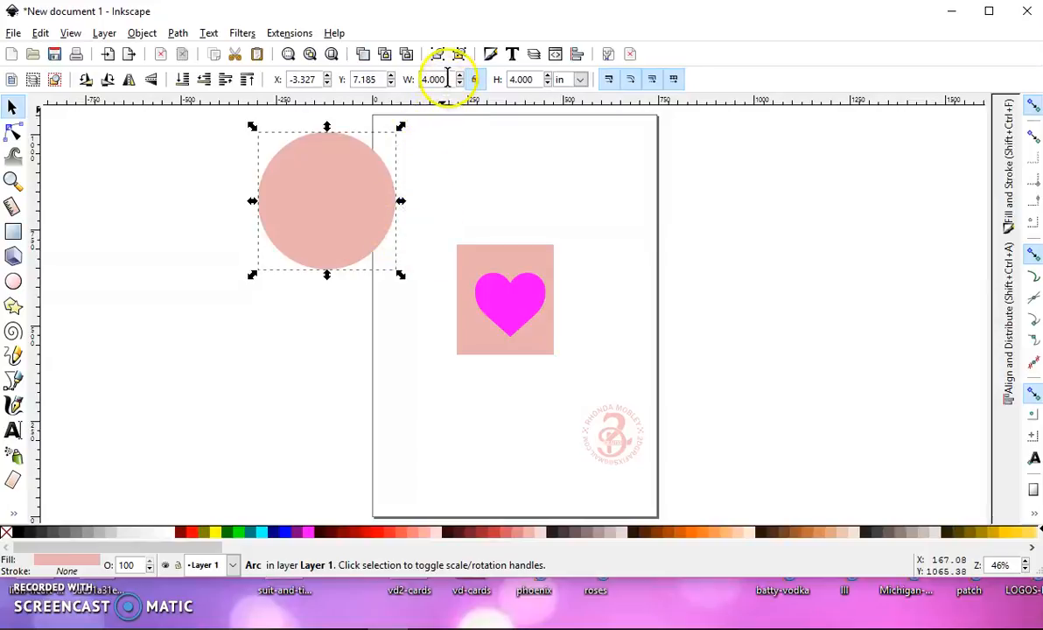
# Switch the measurement unit to millimetres and set the circle's width to 4 mm with the proportions locked
pyautogui.click(581, 80)
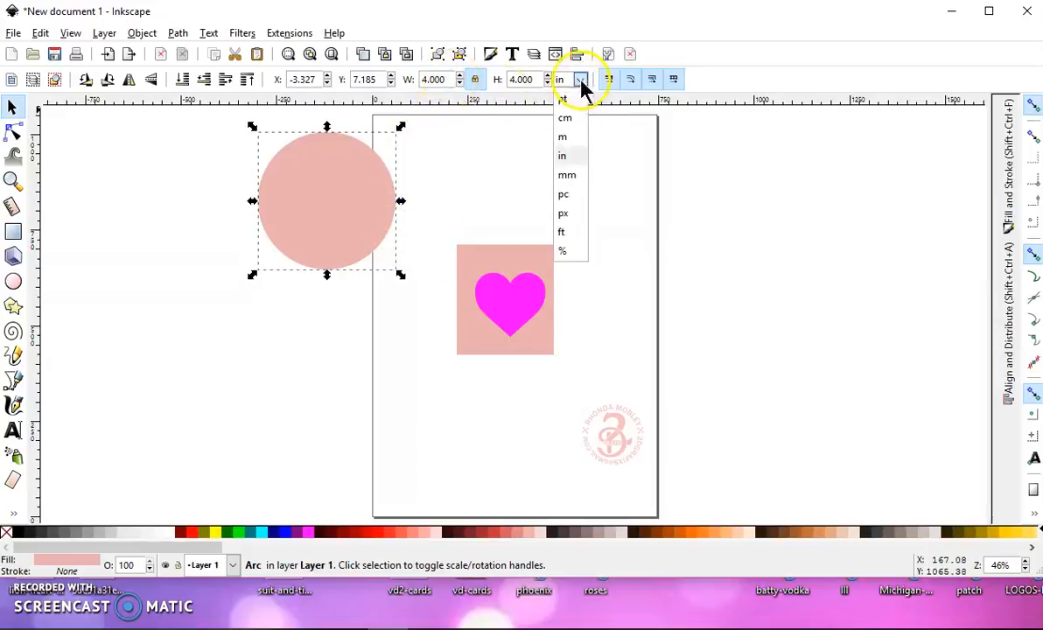
pyautogui.click(564, 176)
pyautogui.tripleClick(437, 80)
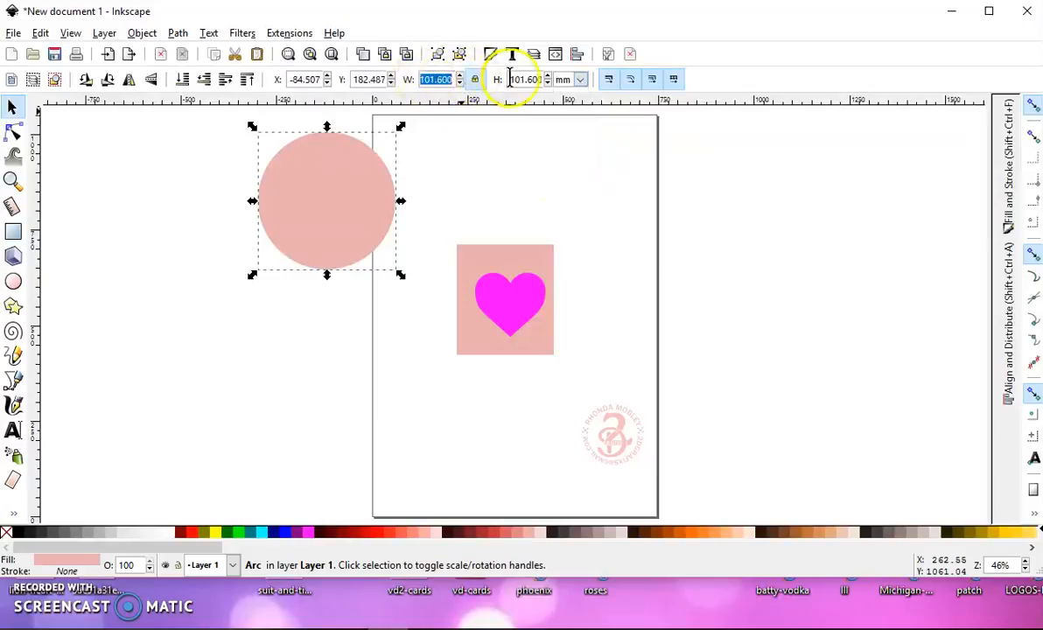
pyautogui.write('4')
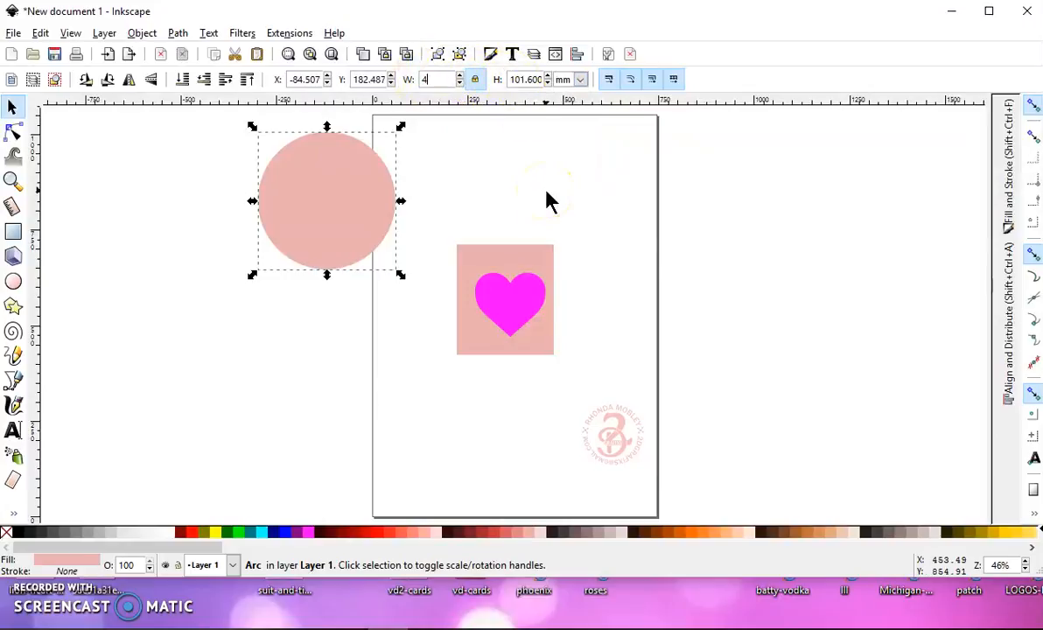
pyautogui.press('Return')
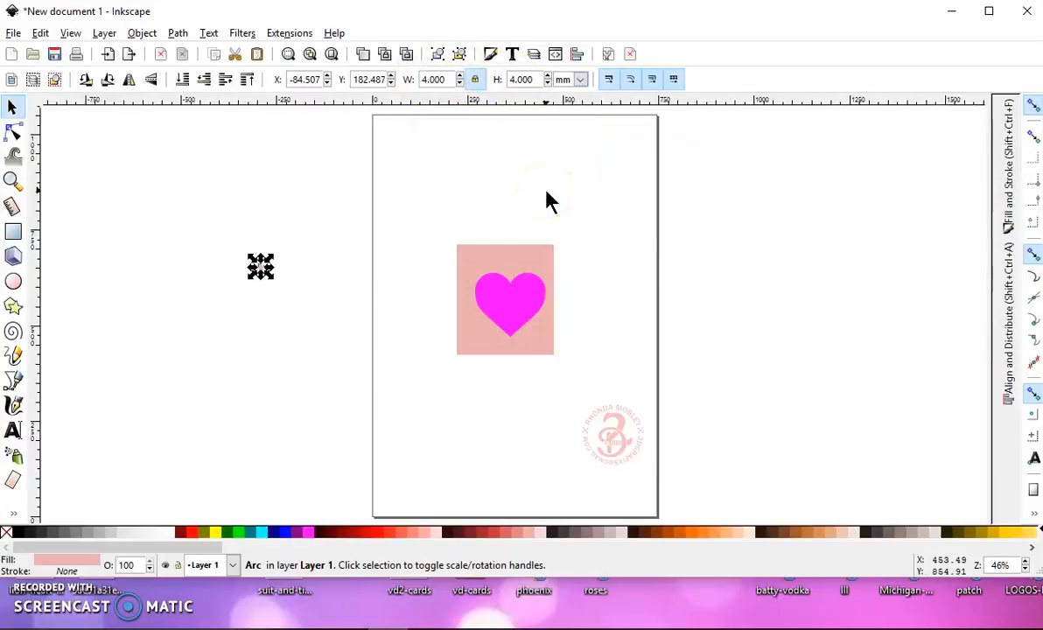
# Unset the small circle's fill and move it onto the upper-left corner of the pink rectangle
pyautogui.rightClick(70, 567)
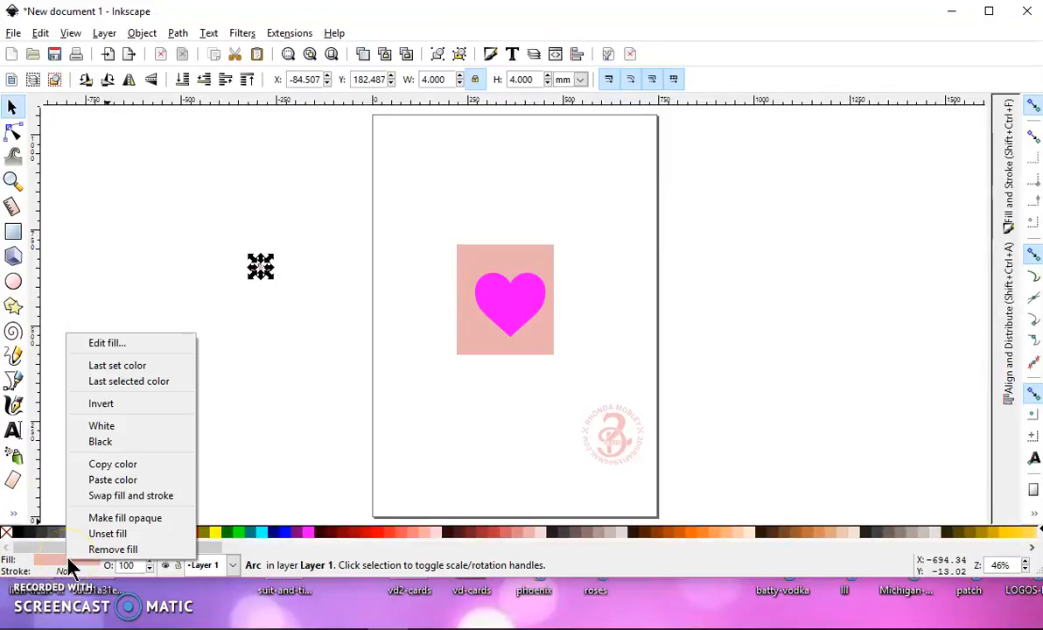
pyautogui.click(108, 534)
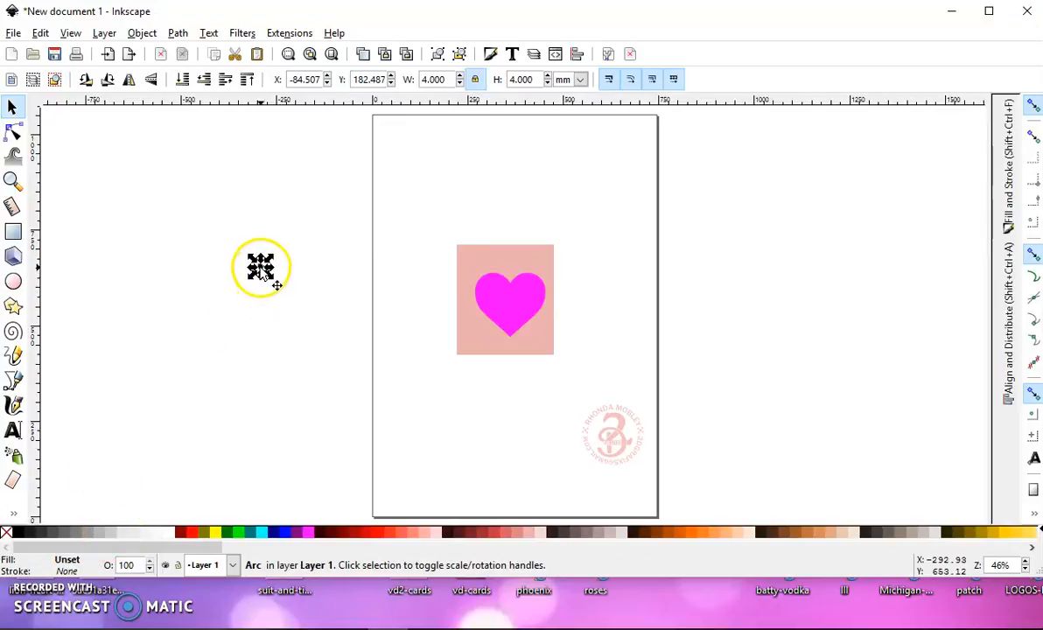
pyautogui.moveTo(259, 267); pyautogui.dragTo(466, 258)
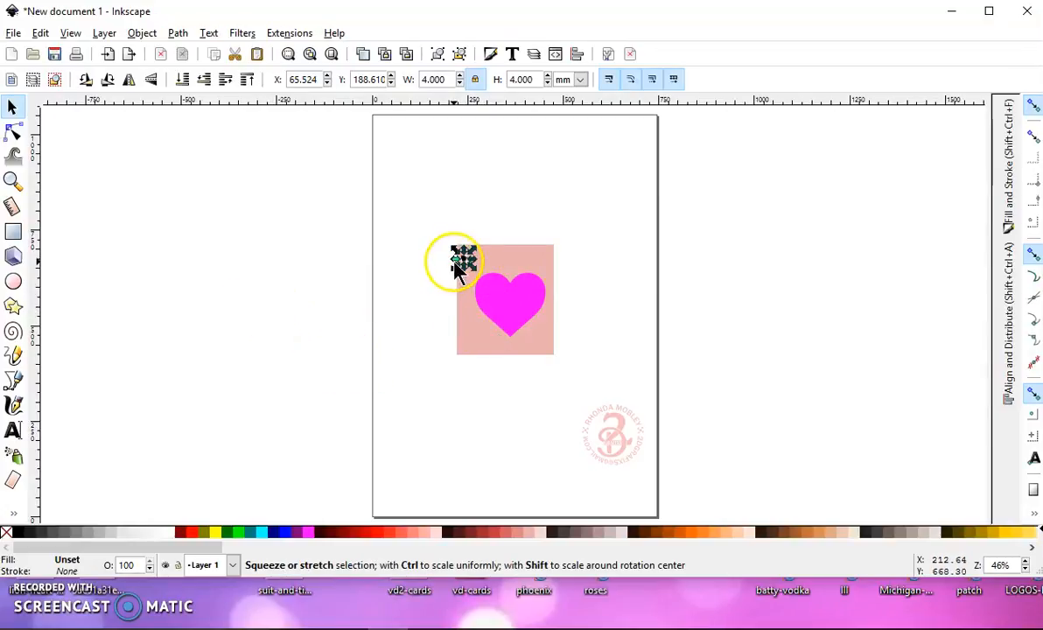
# Open Create Tiled Clones for the small circle, reset its settings, and check that the symmetry is P1 simple translation
pyautogui.click(40, 33)
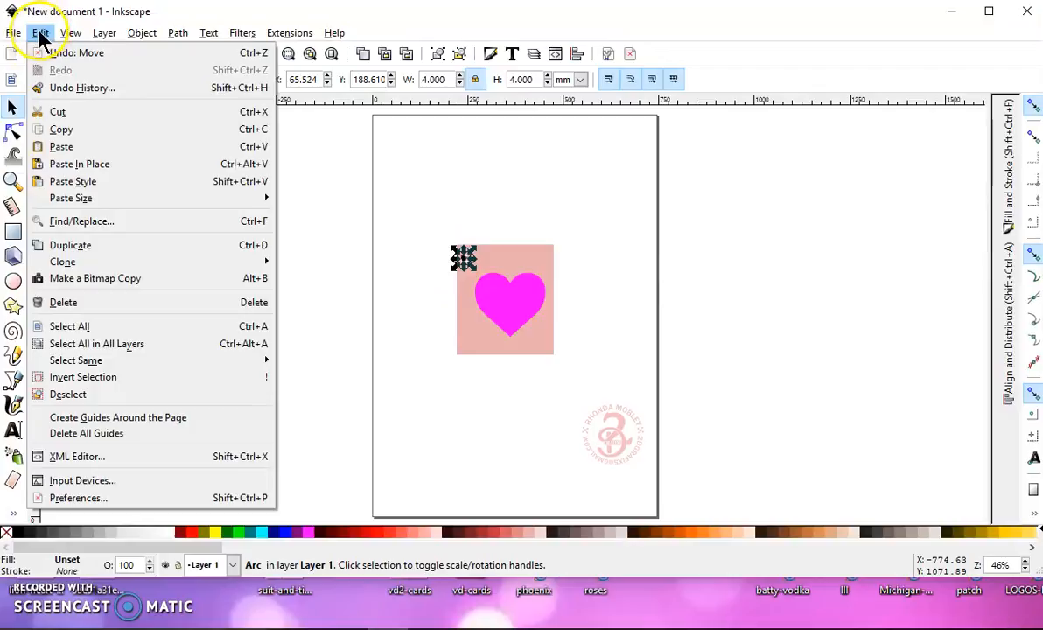
pyautogui.moveTo(254, 262)
pyautogui.click(308, 279)
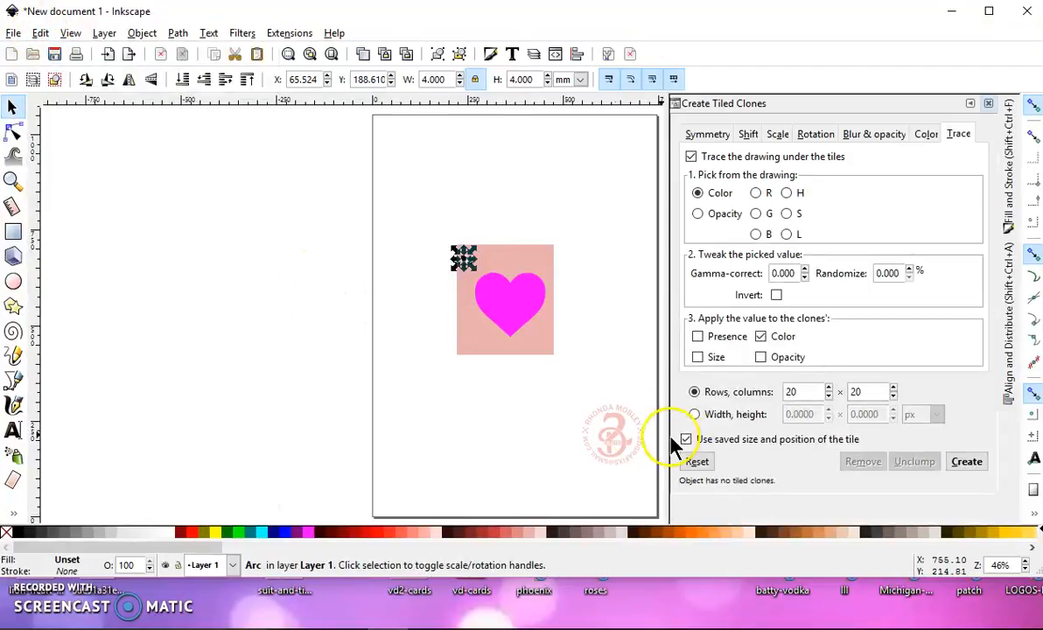
pyautogui.click(695, 462)
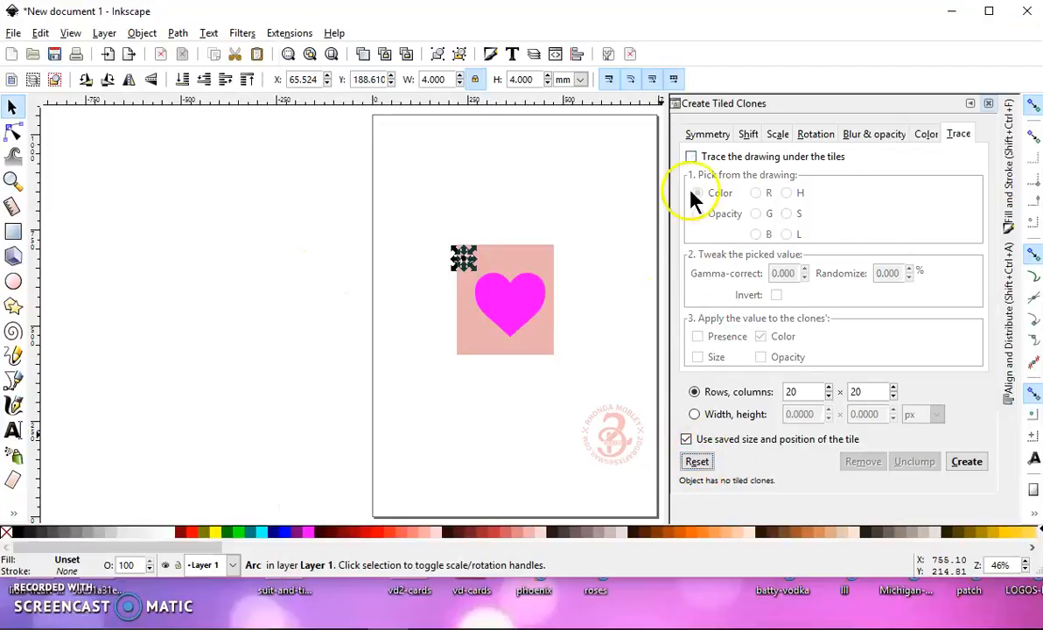
pyautogui.click(706, 134)
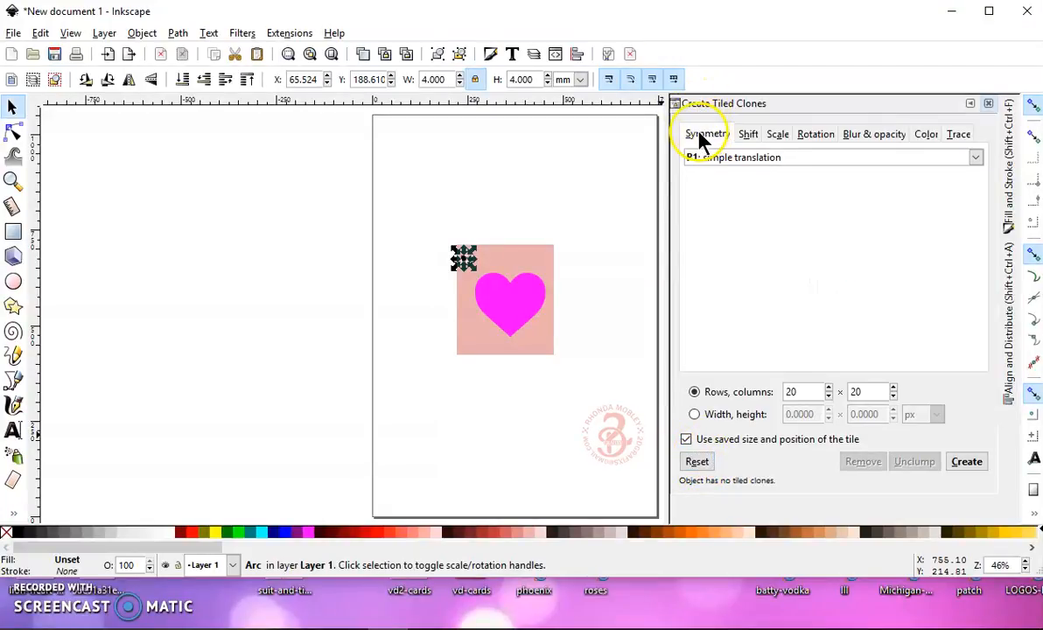
# Set the tiled clones' Shift X per column to 50% and Shift Y per row to 50%
pyautogui.click(750, 135)
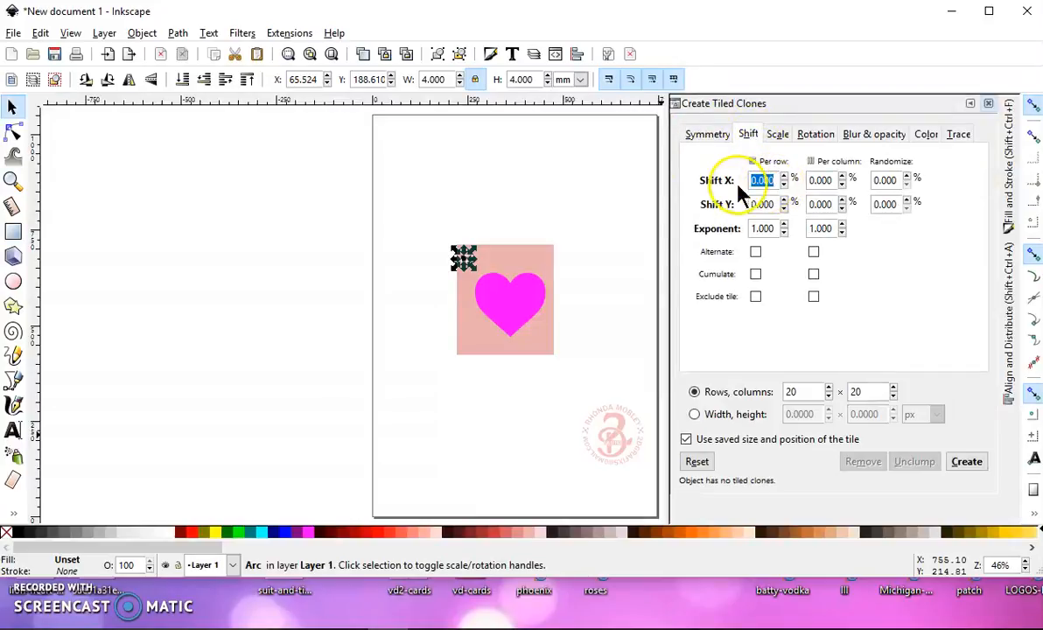
pyautogui.click(842, 176)
pyautogui.moveTo(833, 181); pyautogui.dragTo(768, 175)
pyautogui.write('50')
pyautogui.press('Return')
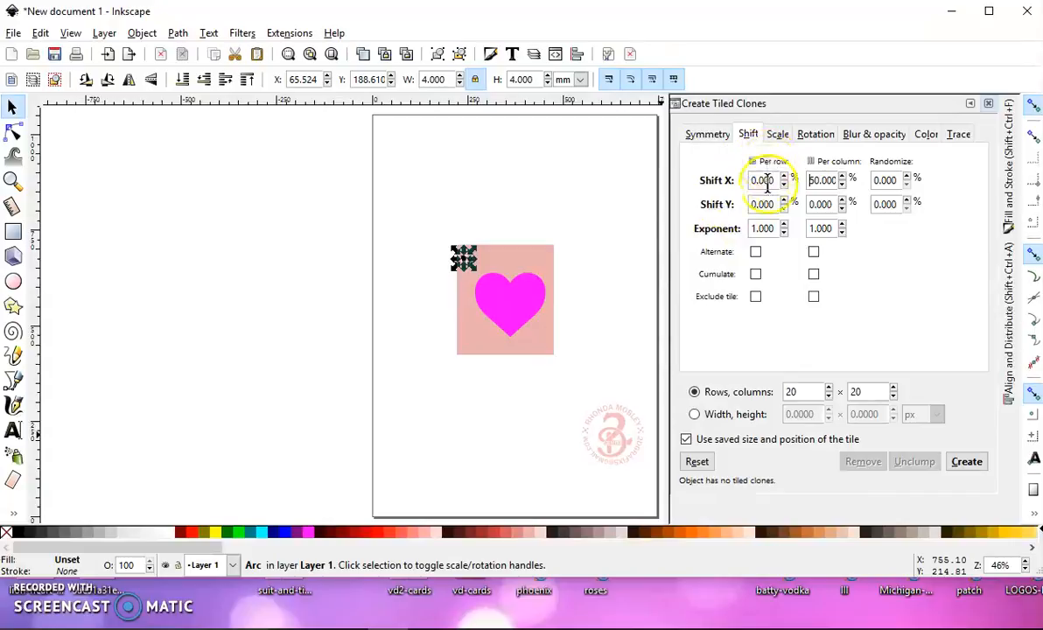
pyautogui.moveTo(770, 205); pyautogui.dragTo(735, 218)
pyautogui.write('50')
pyautogui.press('Return')
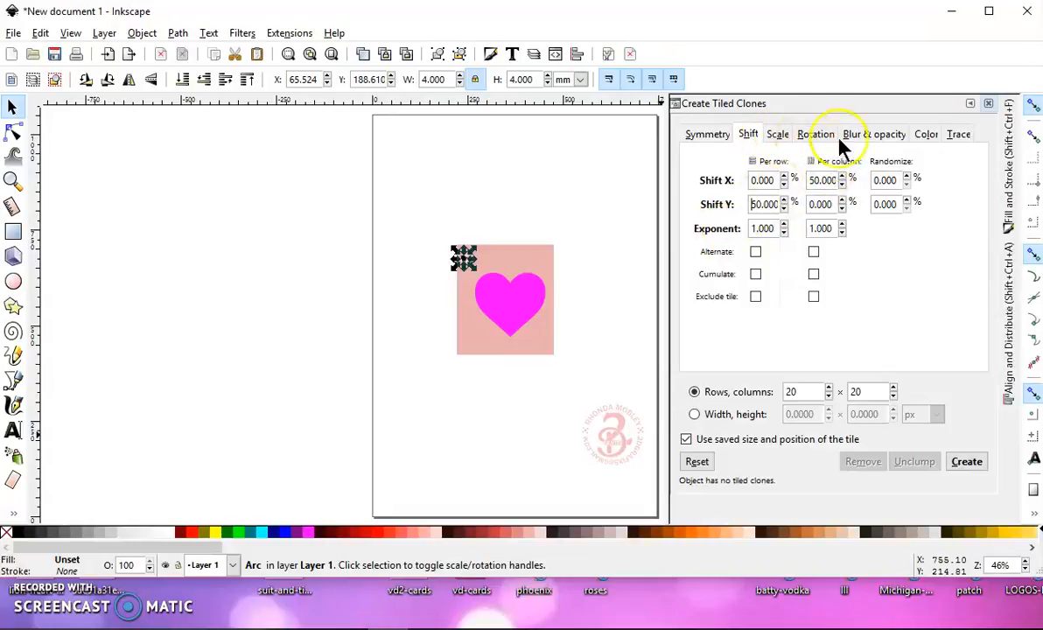
# Enable tracing the drawing under the tiles by color, create 20 × 20 tiled clones of the circle, and close the settings
pyautogui.click(960, 140)
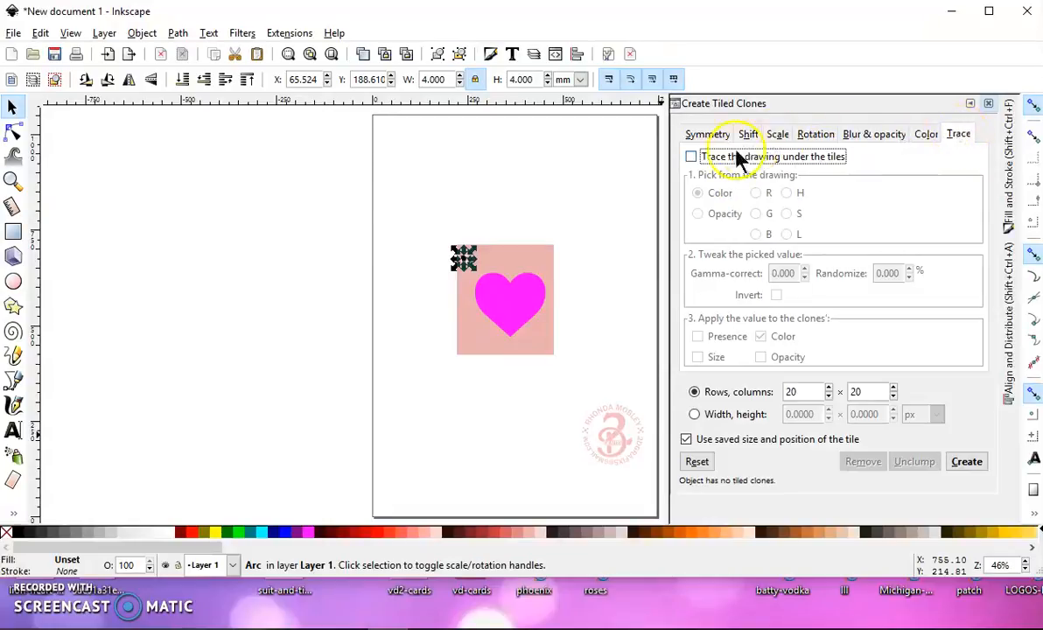
pyautogui.click(692, 156)
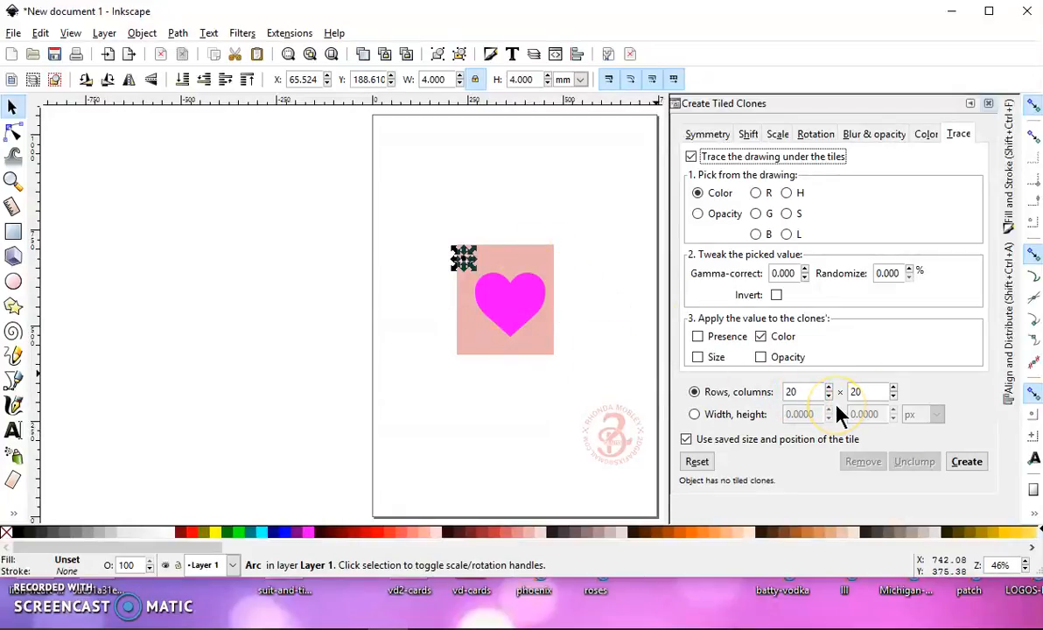
pyautogui.click(967, 462)
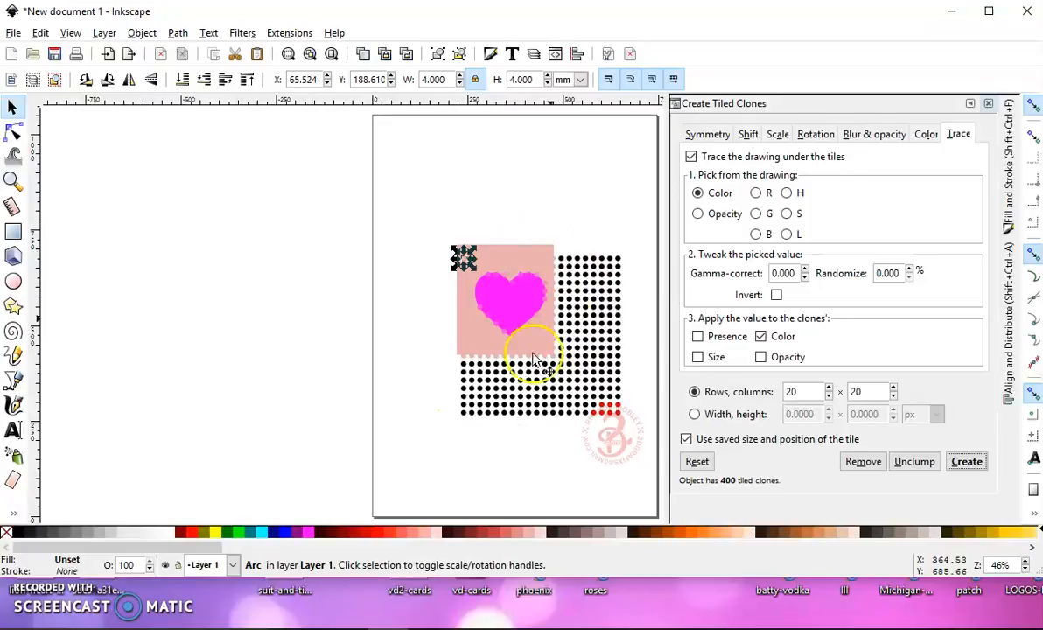
pyautogui.click(990, 103)
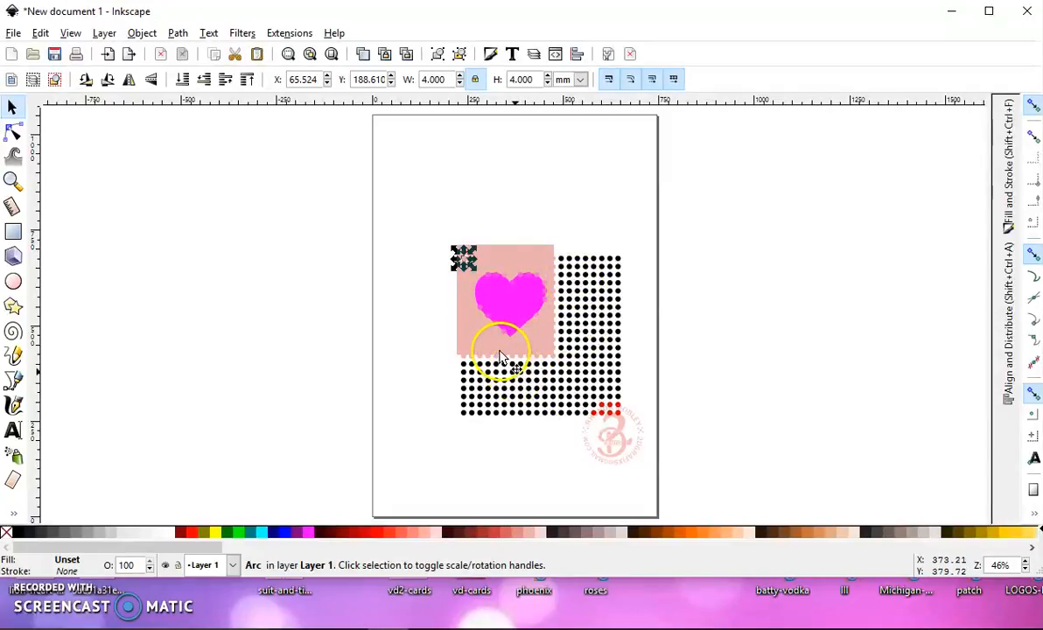
# Delete the surplus black and red dots lying beside and below the pink rectangle
pyautogui.press('Escape')
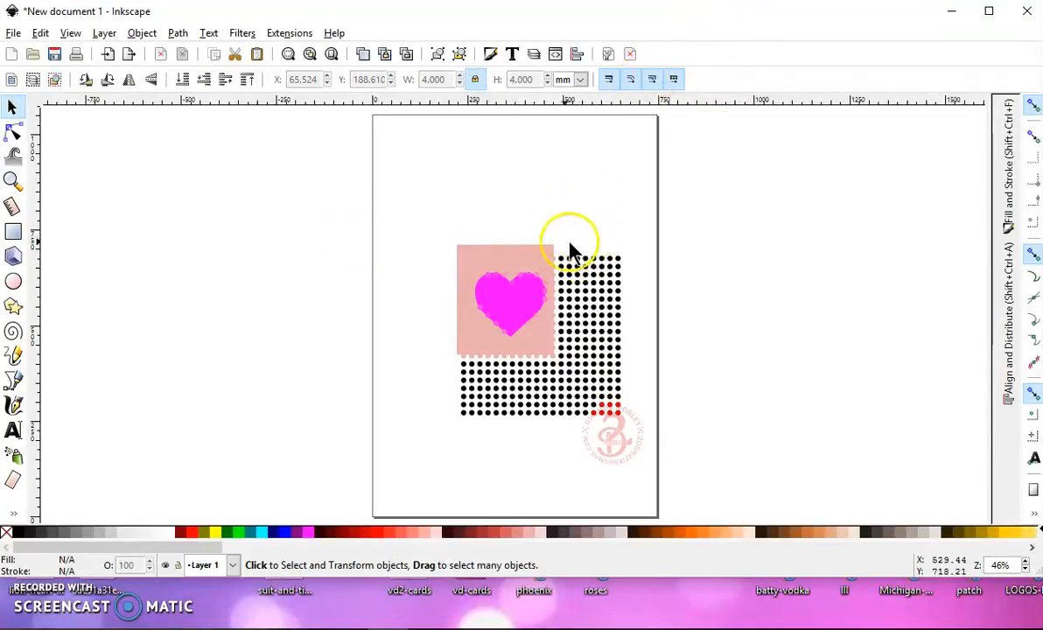
pyautogui.moveTo(557, 229); pyautogui.dragTo(652, 440)
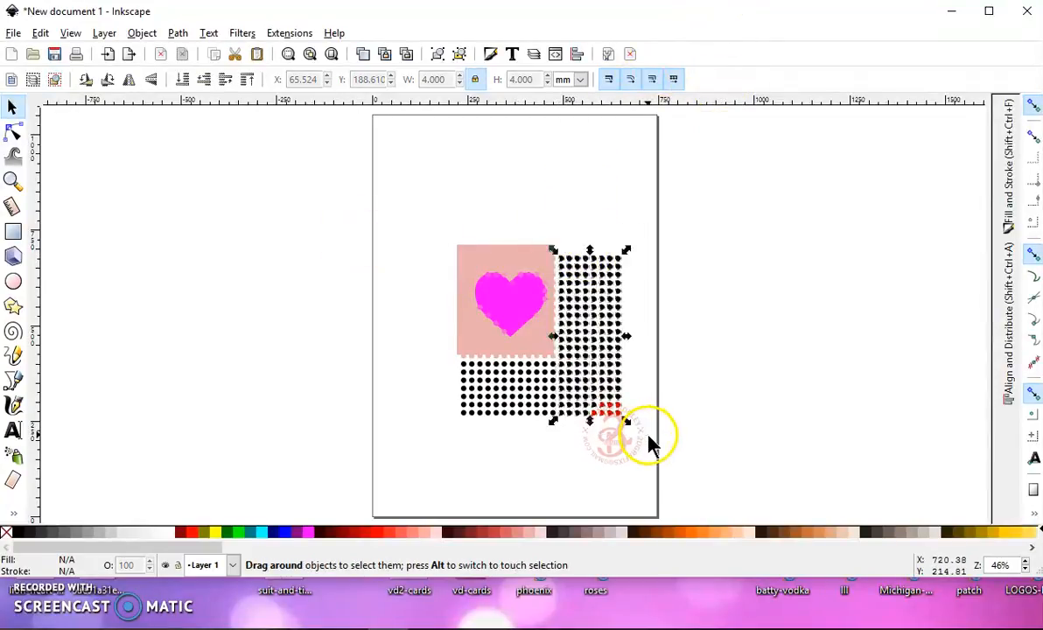
pyautogui.press('Delete')
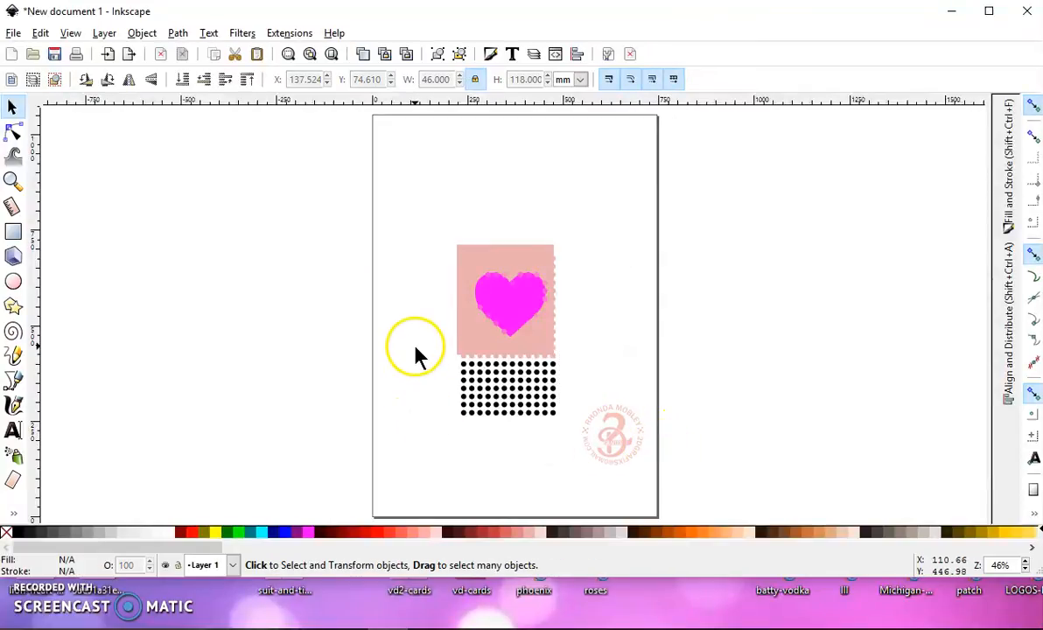
pyautogui.moveTo(418, 364); pyautogui.dragTo(587, 437)
pyautogui.press('Delete')
pyautogui.moveTo(575, 384); pyautogui.dragTo(451, 374)
pyautogui.press('Delete')
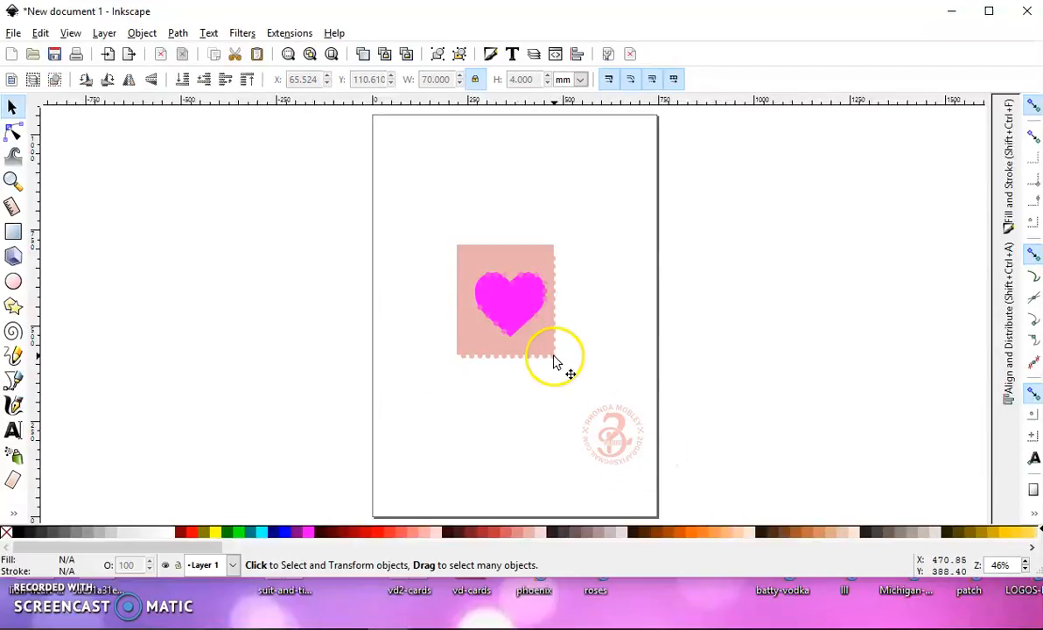
# Select individual dots over the rectangle and the heart to inspect the fill color each one picked up
pyautogui.click(463, 254)
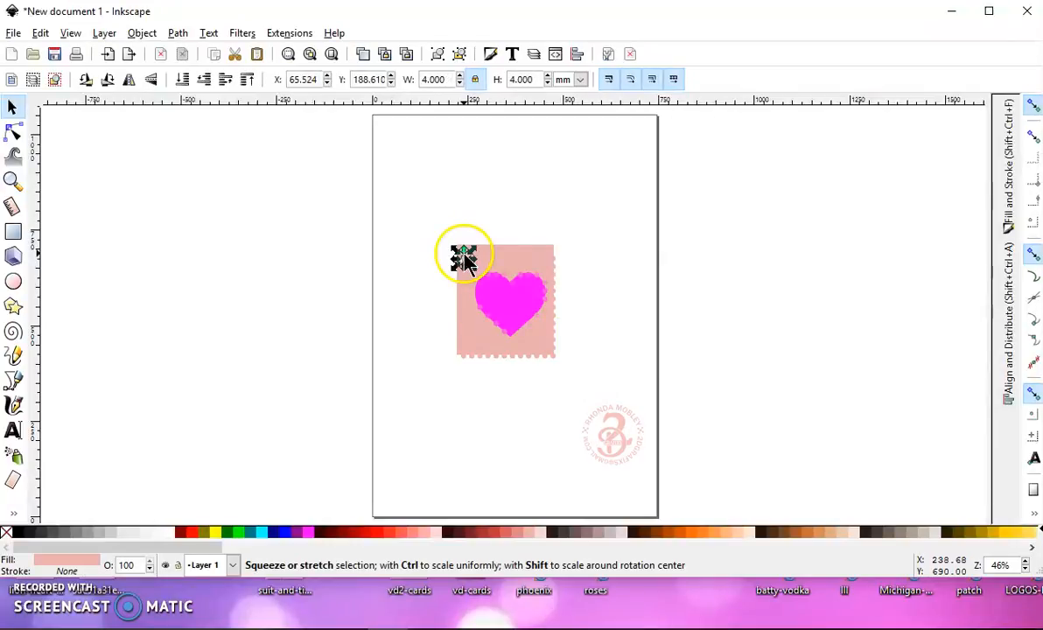
pyautogui.click(511, 297)
pyautogui.click(549, 289)
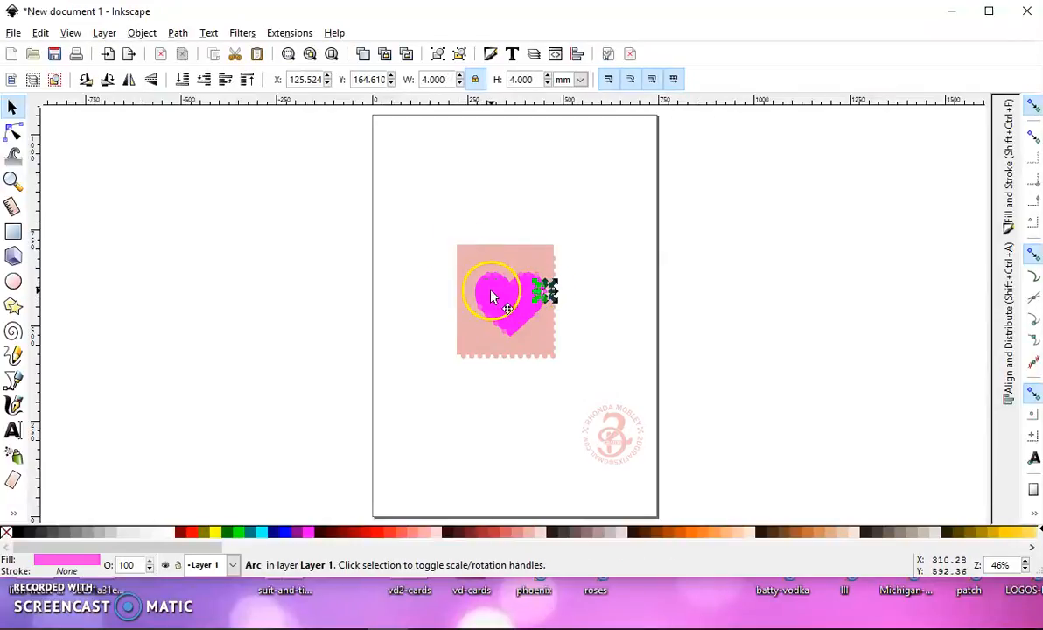
pyautogui.click(496, 291)
pyautogui.click(520, 324)
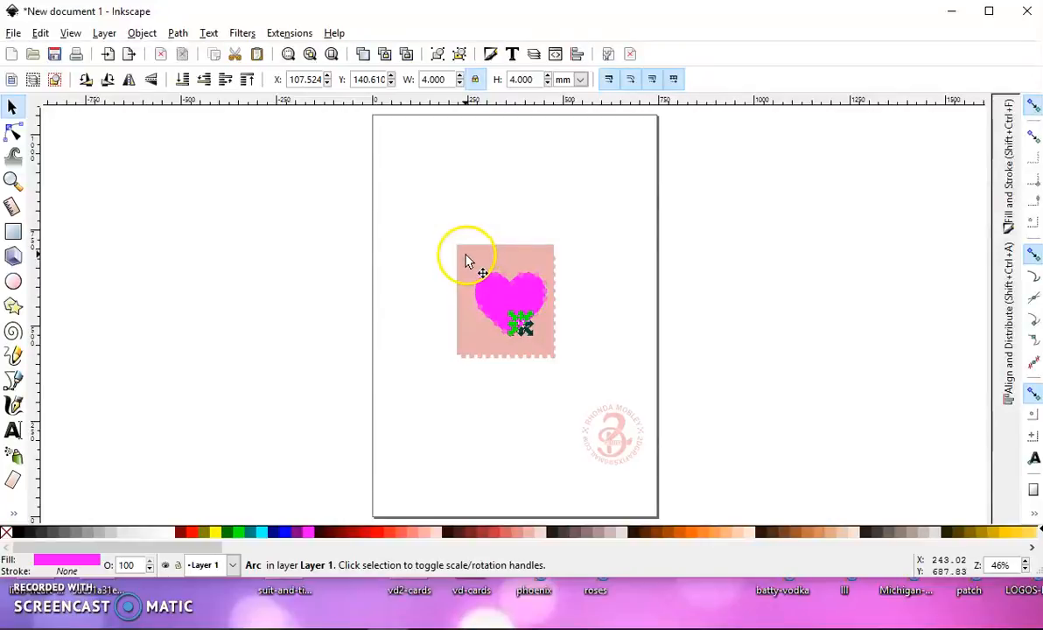
# Copy the fill color of a background dot near the pink rectangle's upper-left corner
pyautogui.click(464, 259)
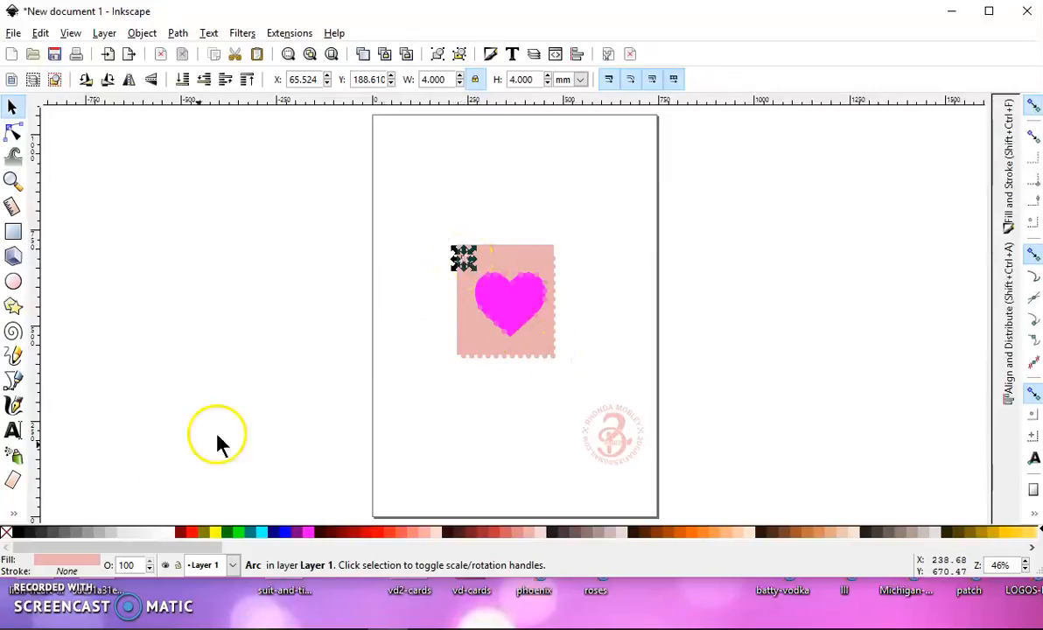
pyautogui.rightClick(74, 569)
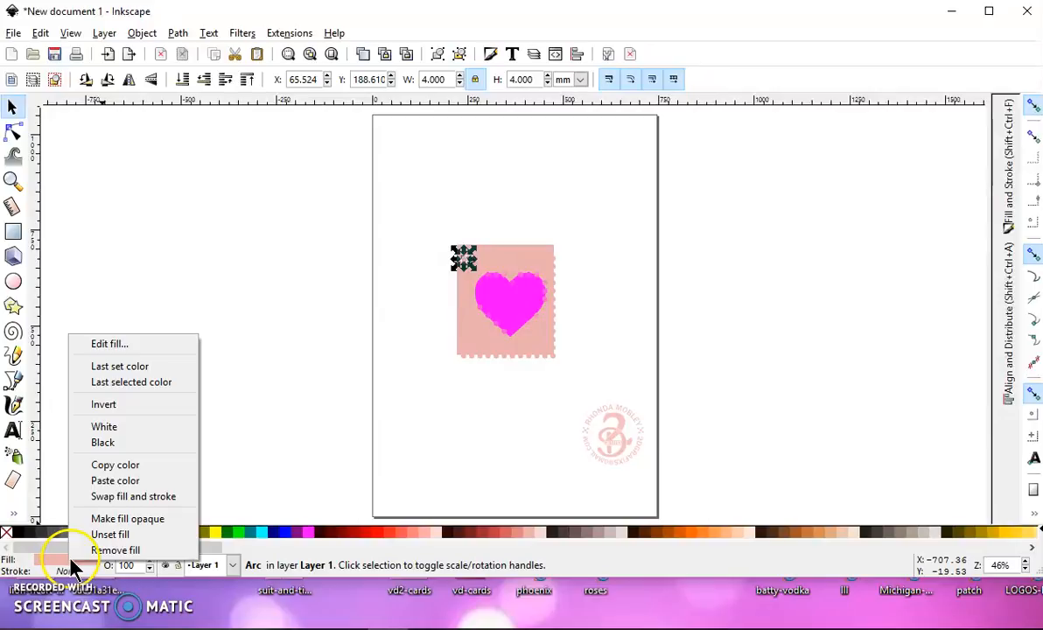
pyautogui.click(114, 467)
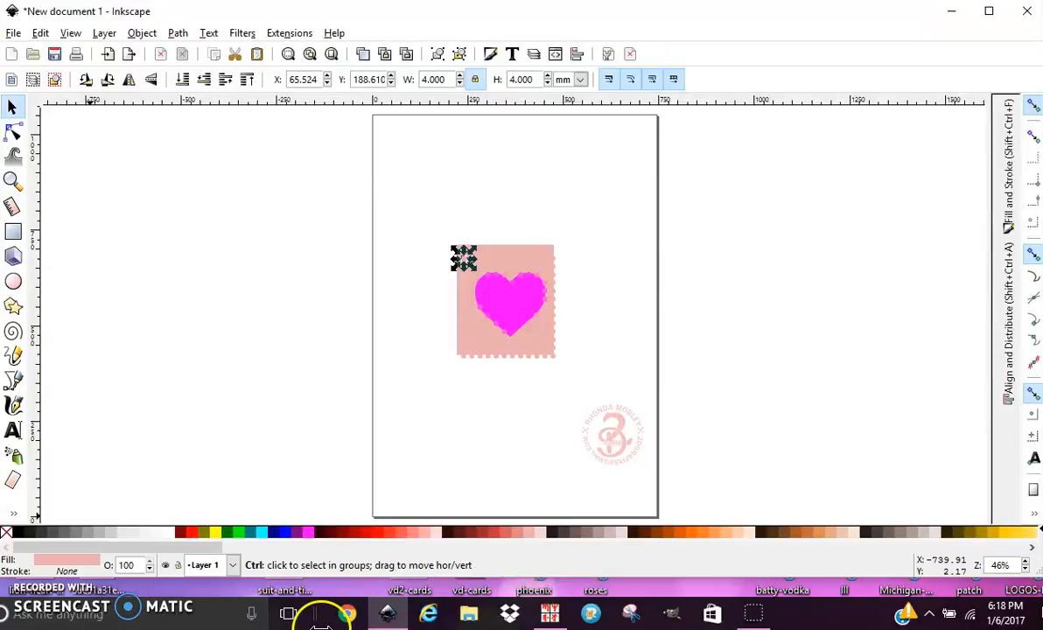
# Find all objects whose properties contain the copied color #e9afaf and delete them, closing the search settings
pyautogui.hotkey('ctrl', 'f')
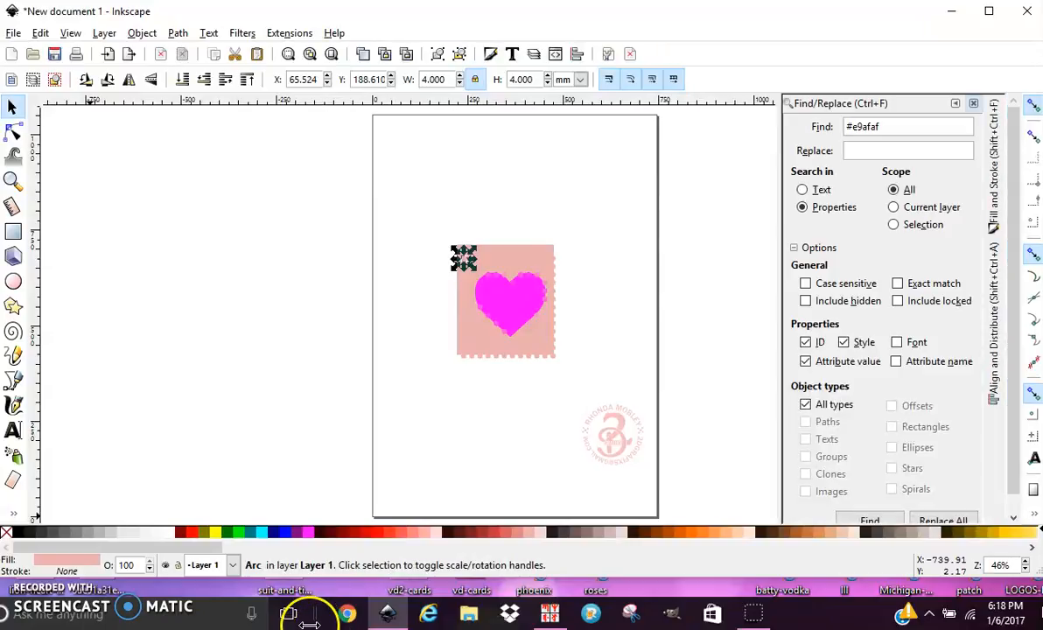
pyautogui.moveTo(898, 128); pyautogui.dragTo(819, 136)
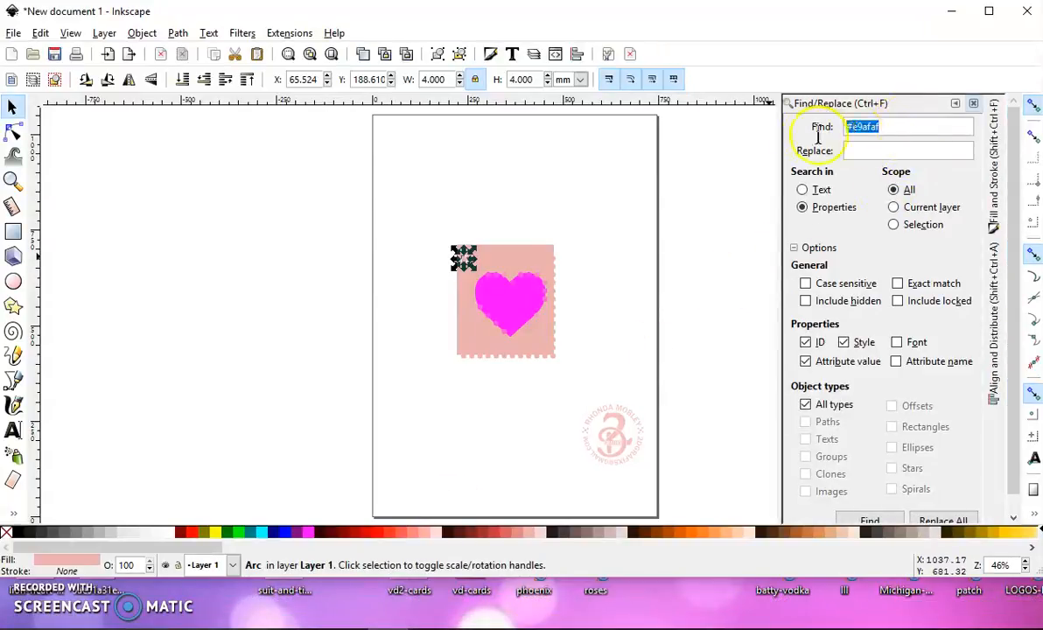
pyautogui.rightClick(874, 128)
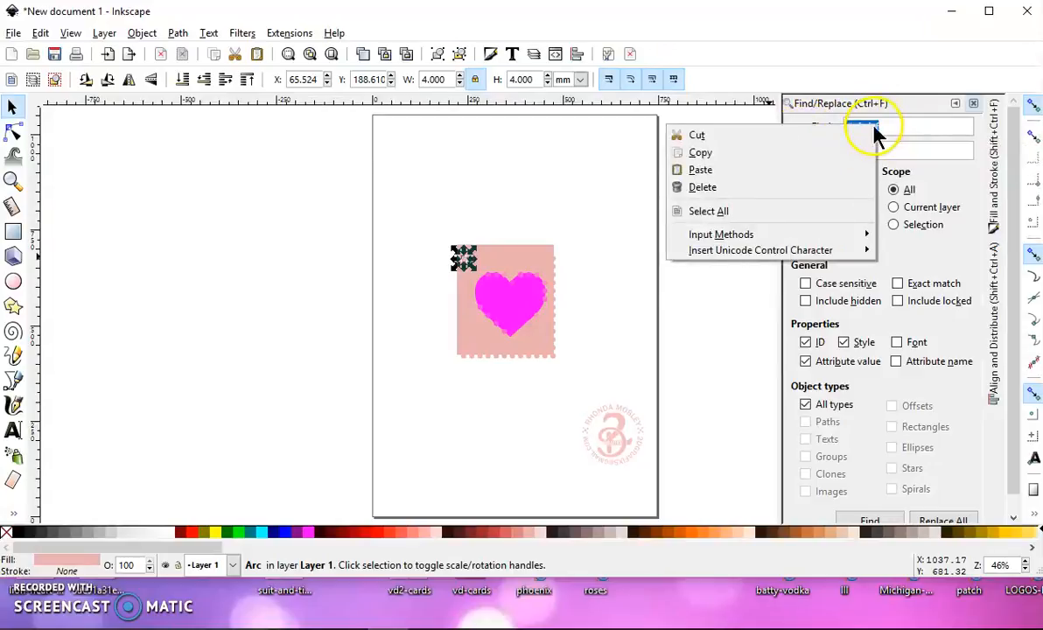
pyautogui.click(757, 170)
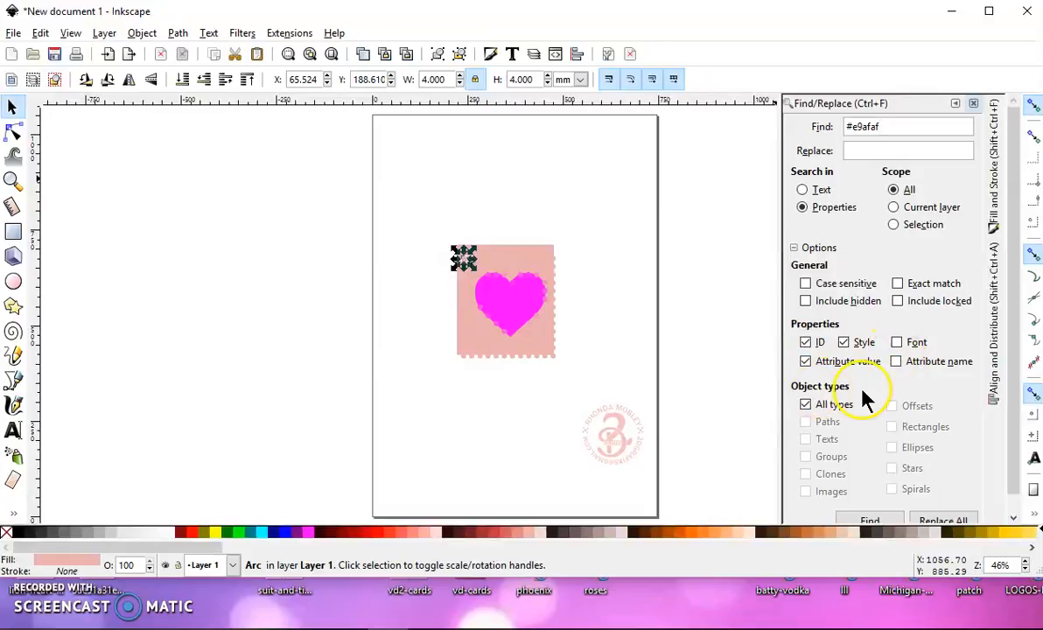
pyautogui.scroll(-1, 847, 407)
pyautogui.click(864, 503)
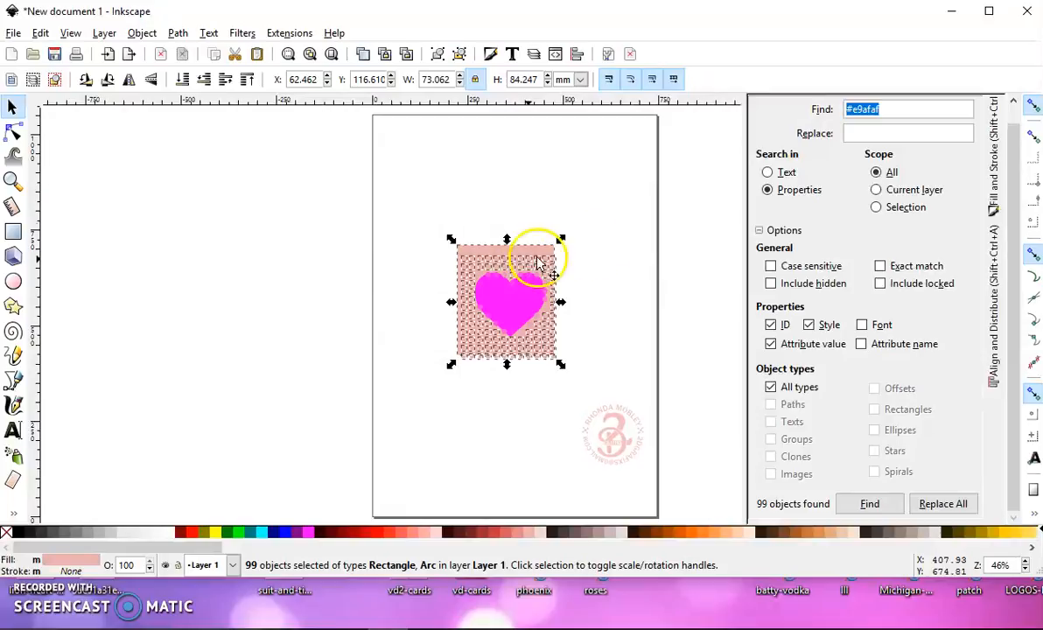
pyautogui.scroll(1, 990, 105)
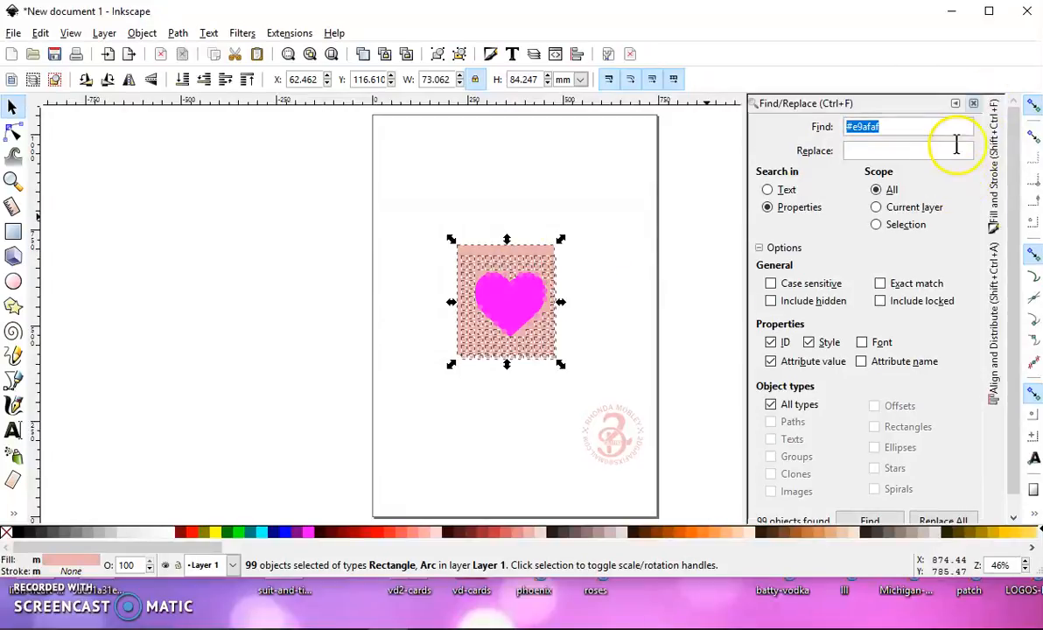
pyautogui.click(973, 104)
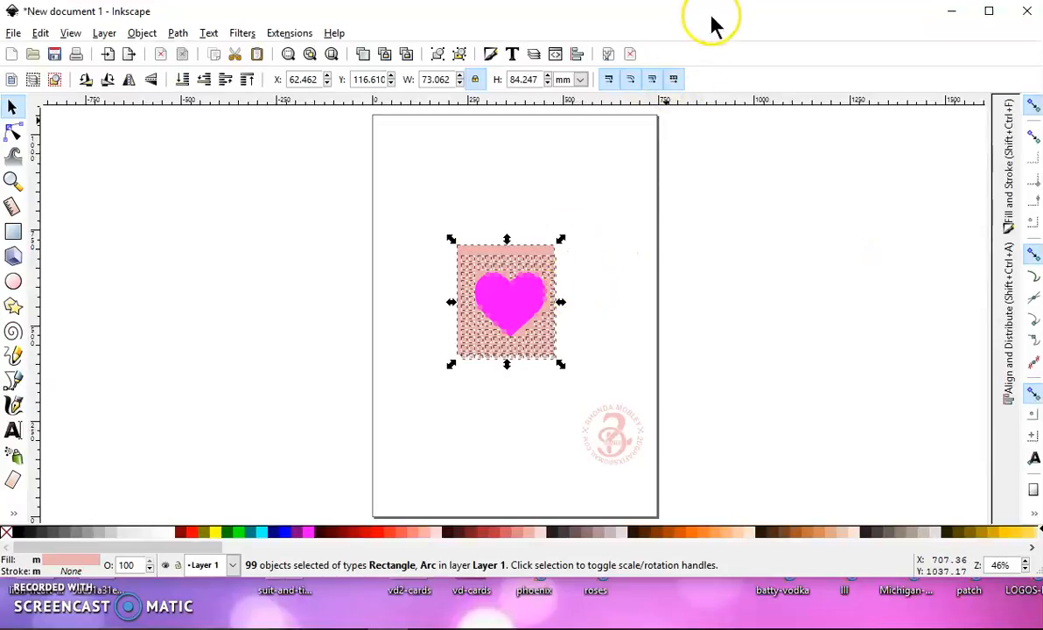
pyautogui.press('Delete')
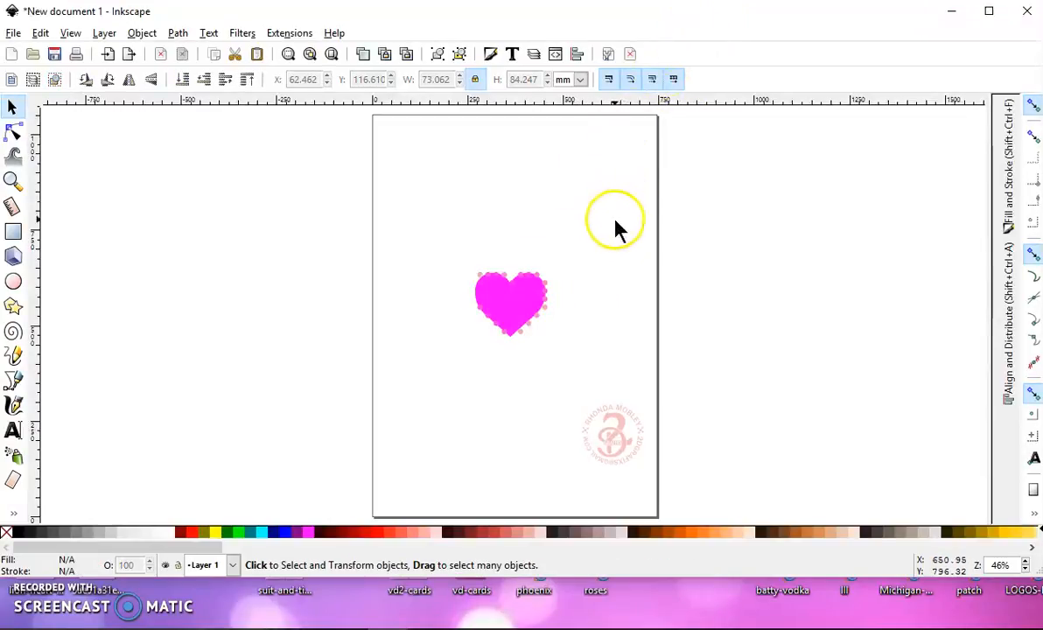
# Delete the two stray pale dots just outside the heart's outline, on its lower-right side and at its upper-left corner
pyautogui.scroll(3, 552, 333)
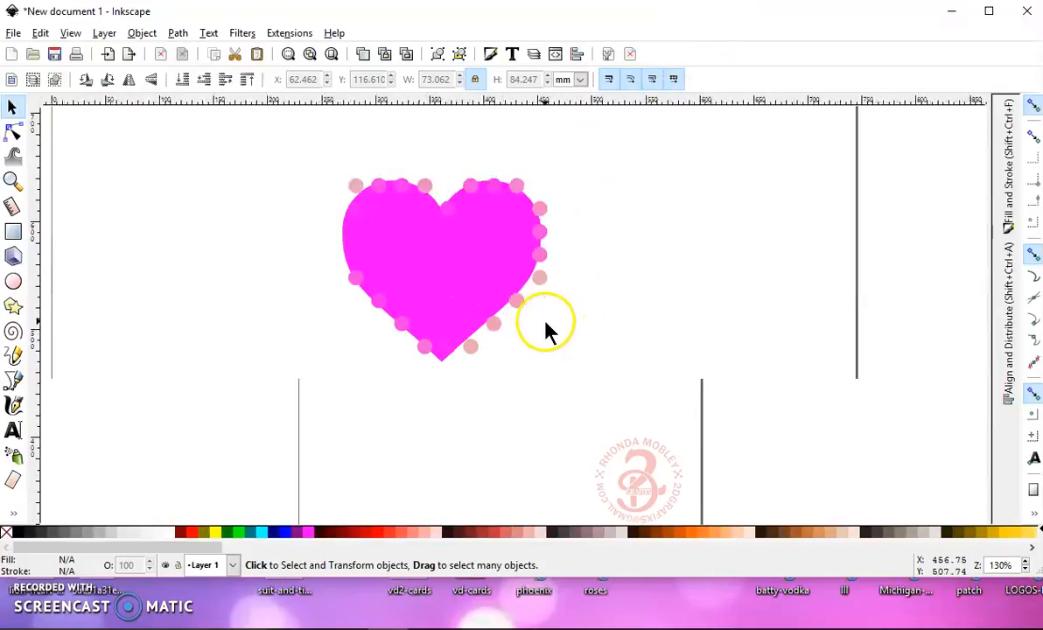
pyautogui.click(540, 278)
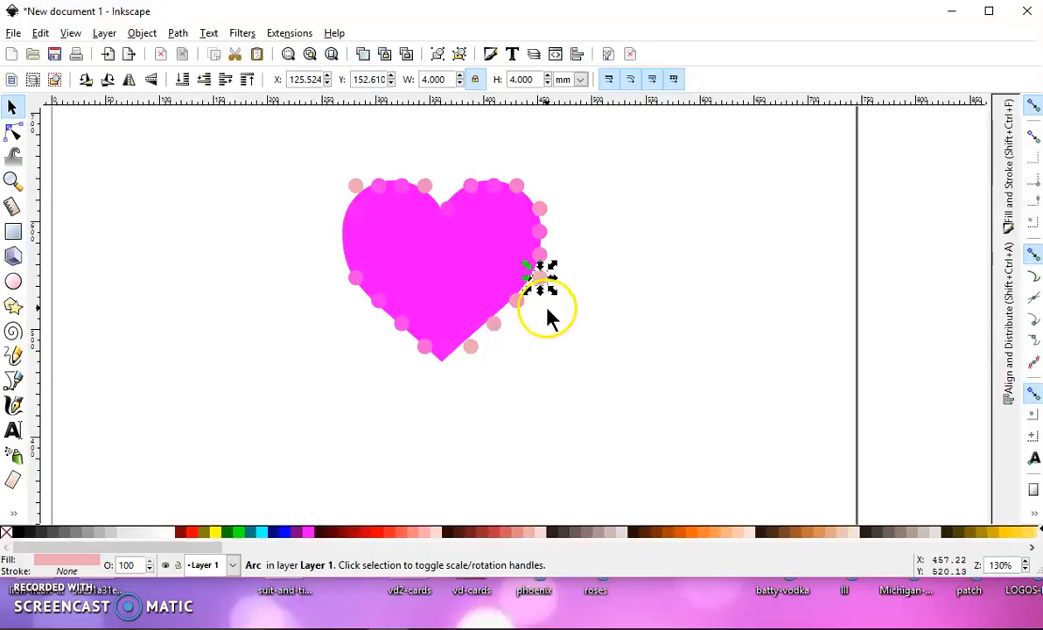
pyautogui.press('Delete')
pyautogui.click(354, 186)
pyautogui.press('Delete')
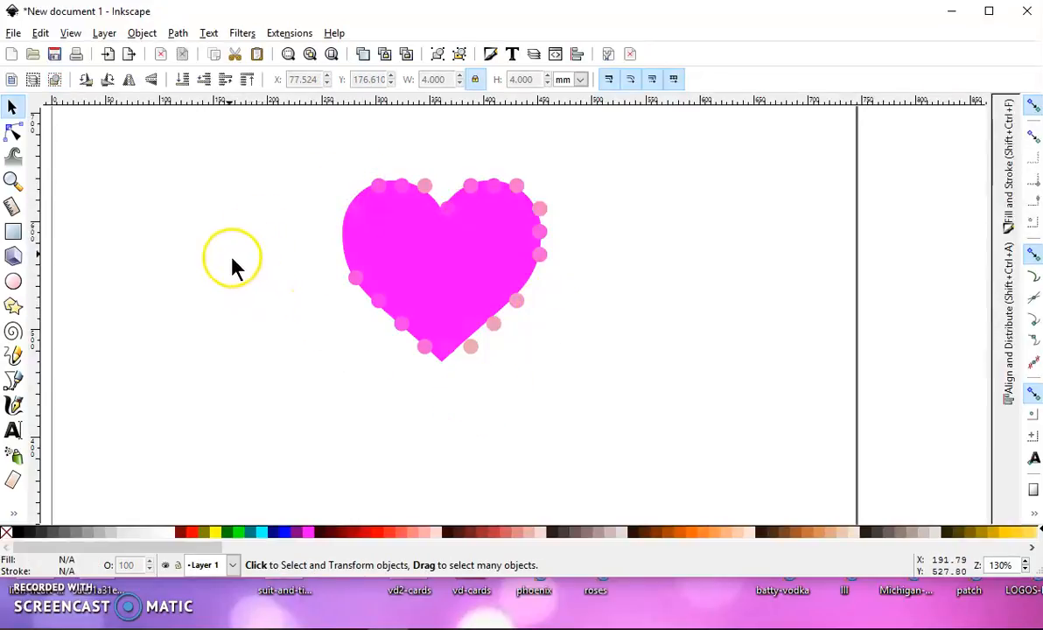
# Move the solid heart off the dots to their left and delete the lowest dot in the pattern's leftmost column
pyautogui.click(443, 366)
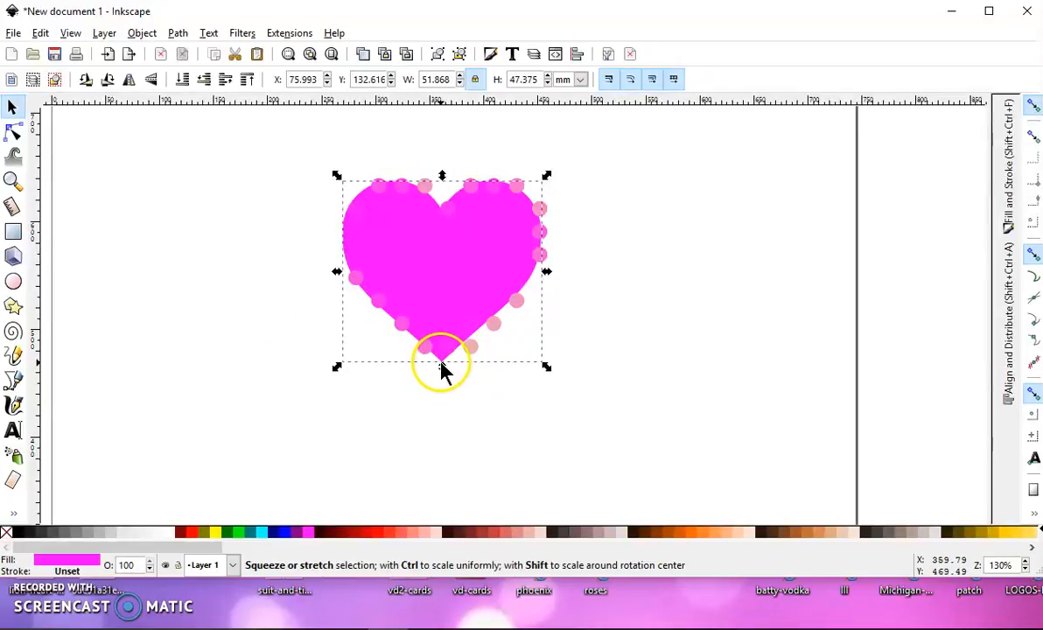
pyautogui.moveTo(442, 365); pyautogui.dragTo(183, 384)
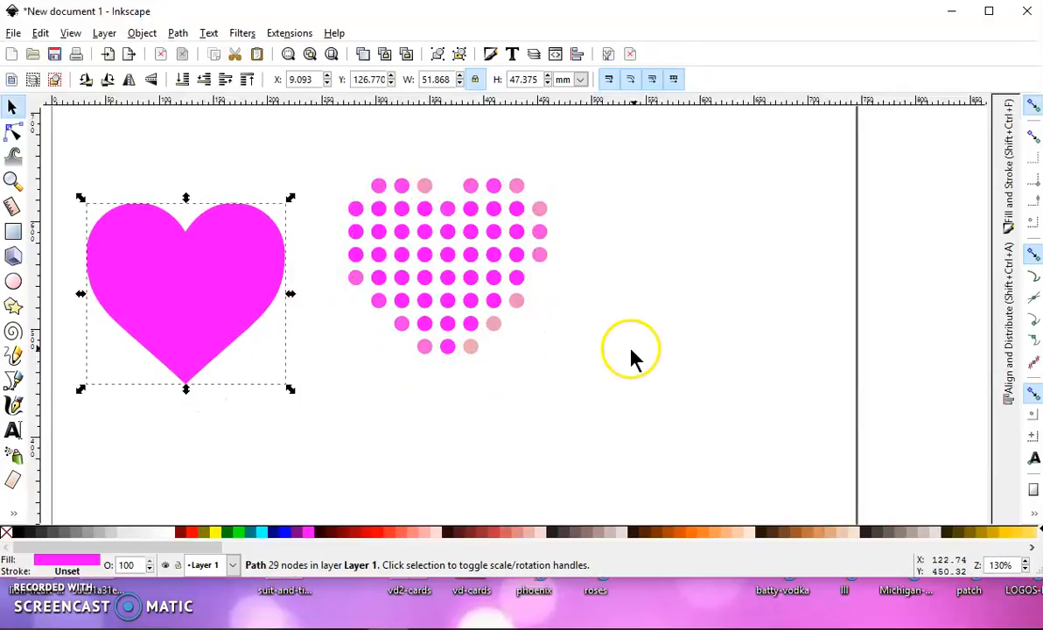
pyautogui.click(354, 278)
pyautogui.press('Delete')
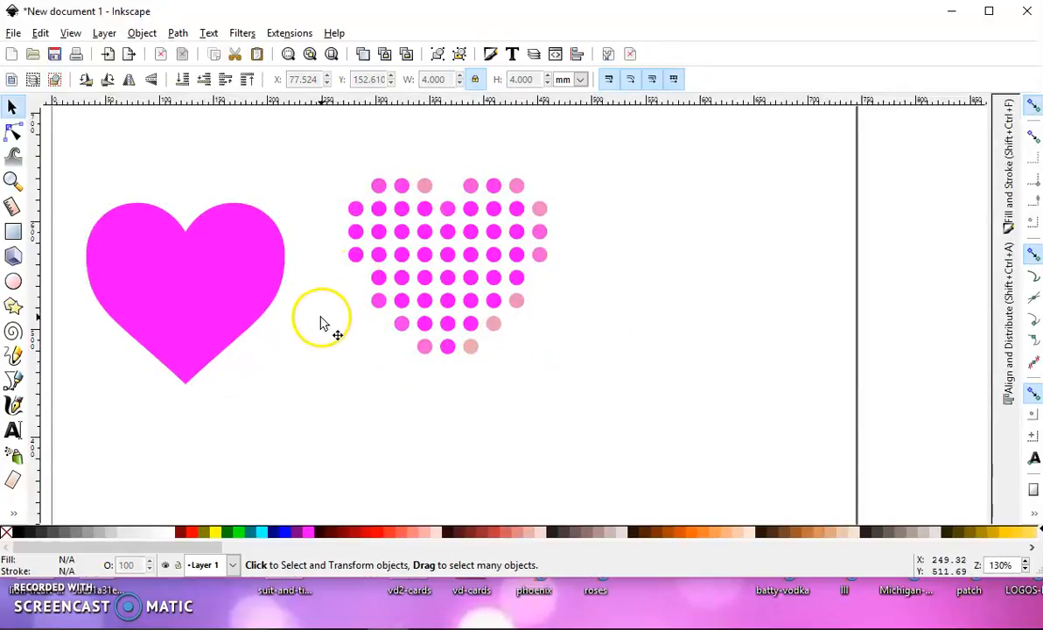
# Delete the three dots around the heart pattern's top center to deepen the notch between its lobes
pyautogui.click(447, 208)
pyautogui.press('Delete')
pyautogui.click(425, 186)
pyautogui.press('Delete')
pyautogui.click(472, 186)
pyautogui.press('Delete')
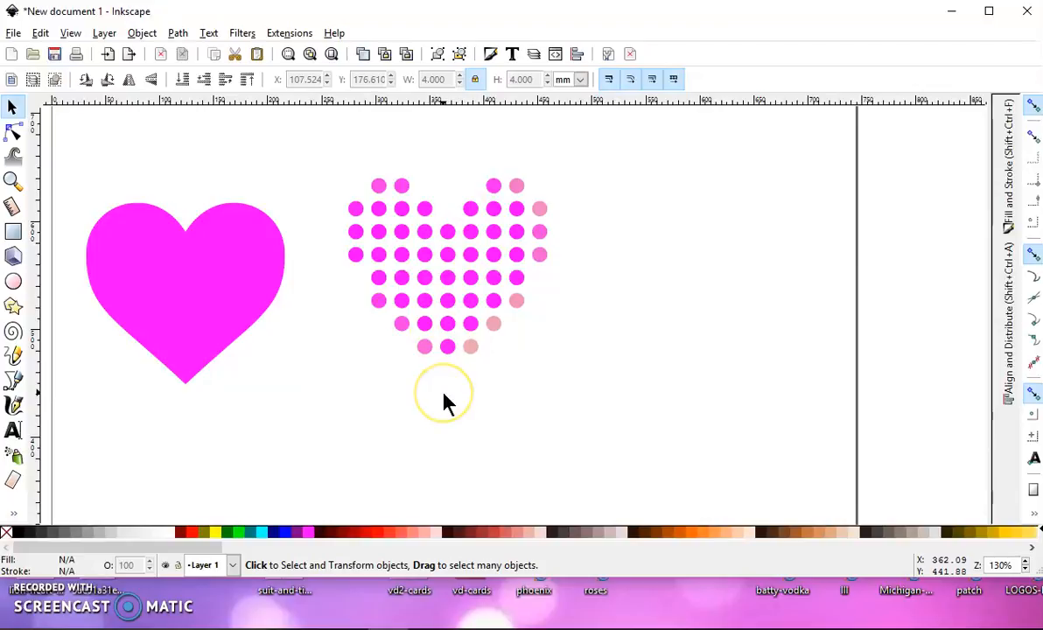
# Duplicate the right dot of the lowest row and place the copy centered below that row as the heart's tip
pyautogui.rightClick(471, 348)
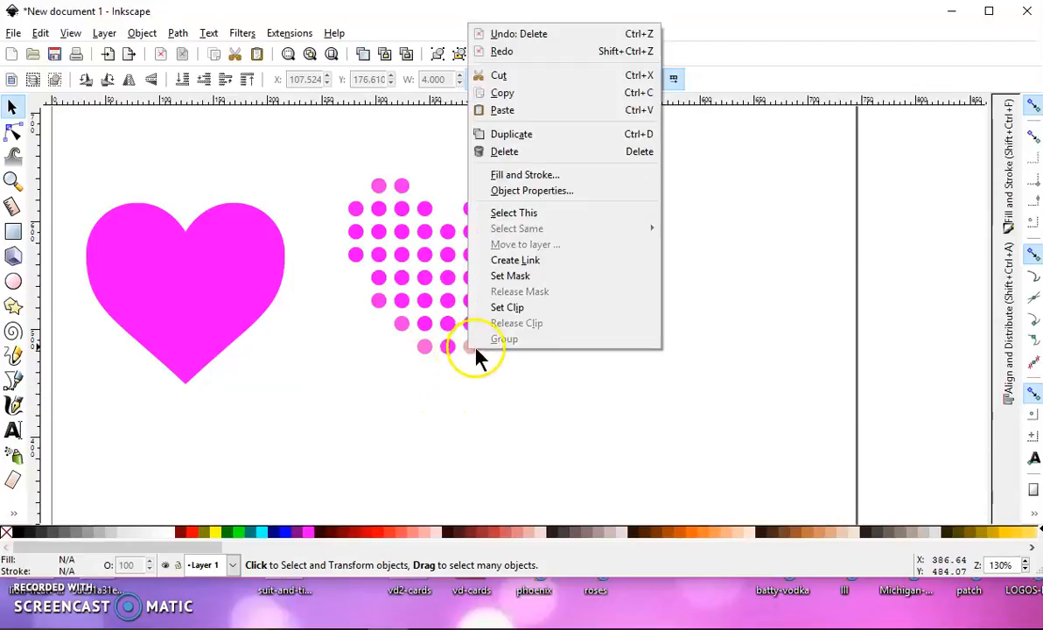
pyautogui.click(524, 134)
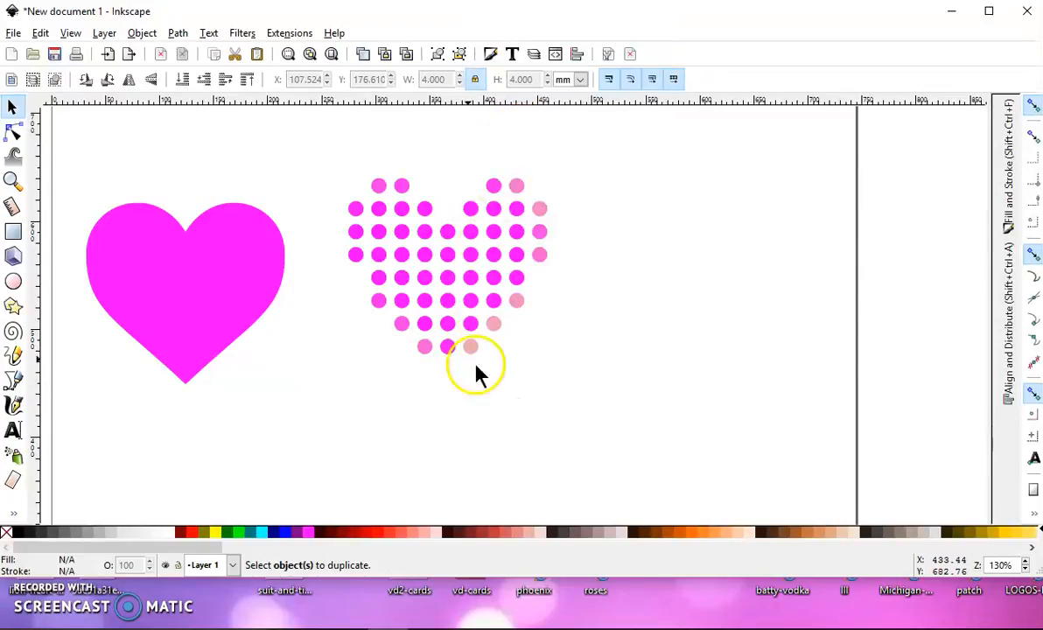
pyautogui.click(471, 348)
pyautogui.rightClick(471, 348)
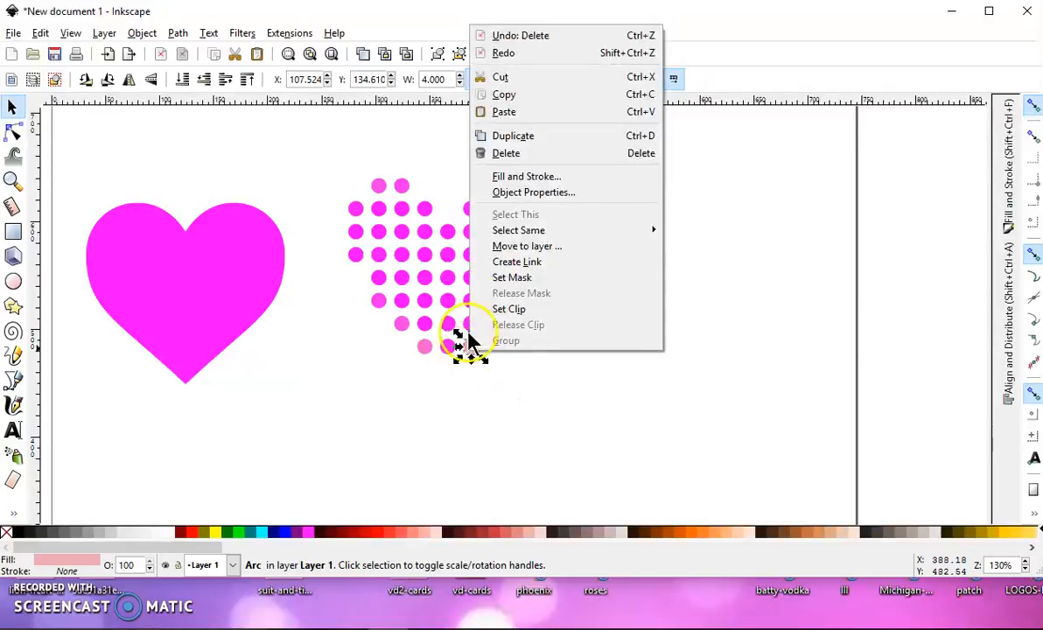
pyautogui.click(525, 136)
pyautogui.moveTo(470, 347); pyautogui.dragTo(448, 375)
pyautogui.click(466, 429)
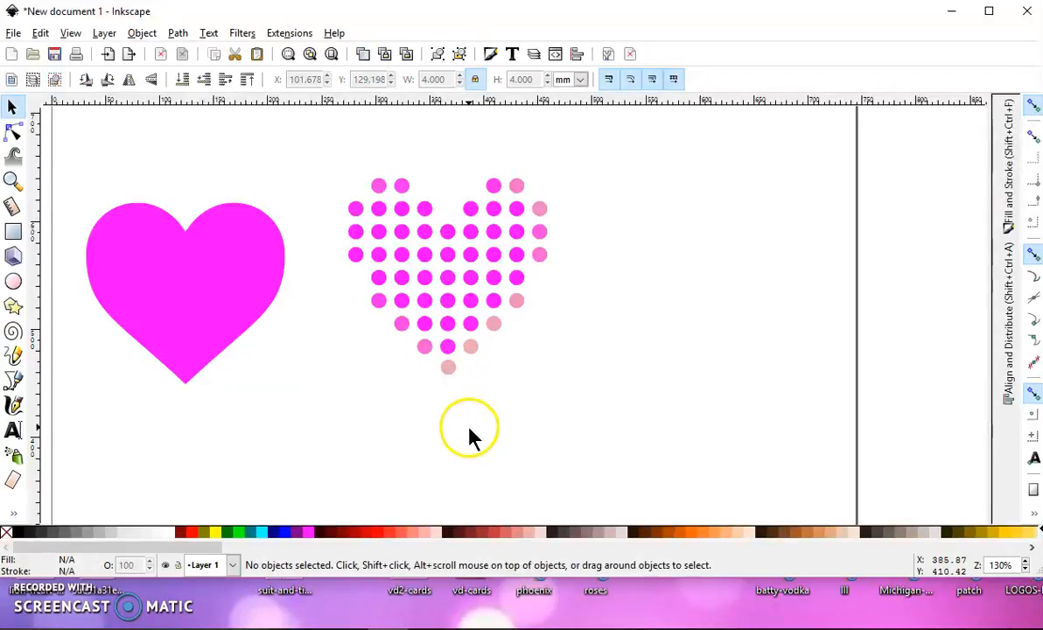
# Delete the solid heart and unite all the dots into one path with Union
pyautogui.click(261, 287)
pyautogui.press('Delete')
pyautogui.moveTo(304, 125); pyautogui.dragTo(618, 464)
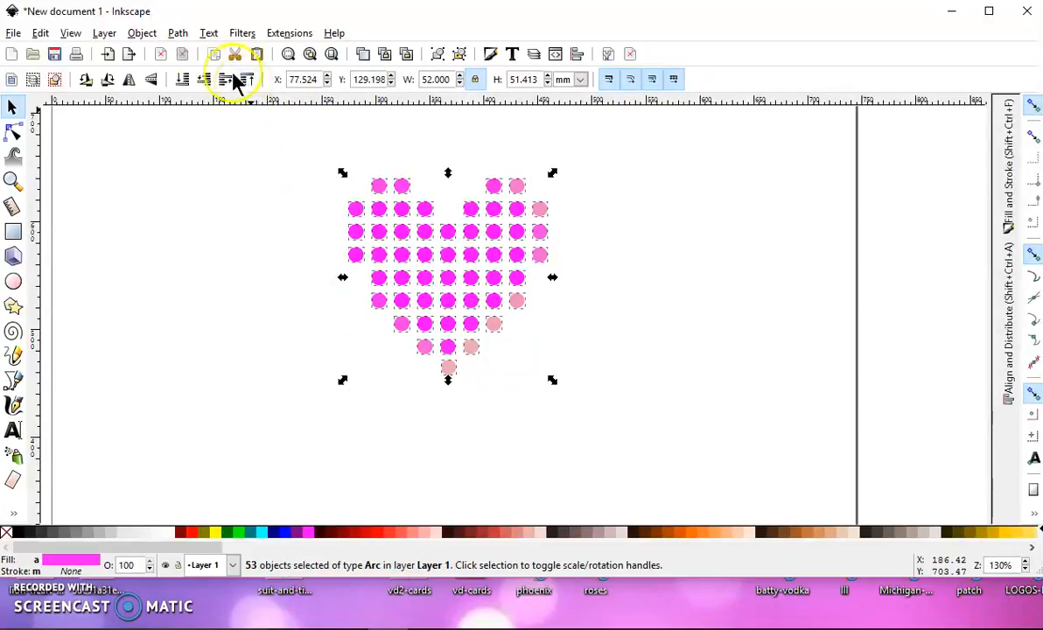
pyautogui.click(177, 33)
pyautogui.click(215, 130)
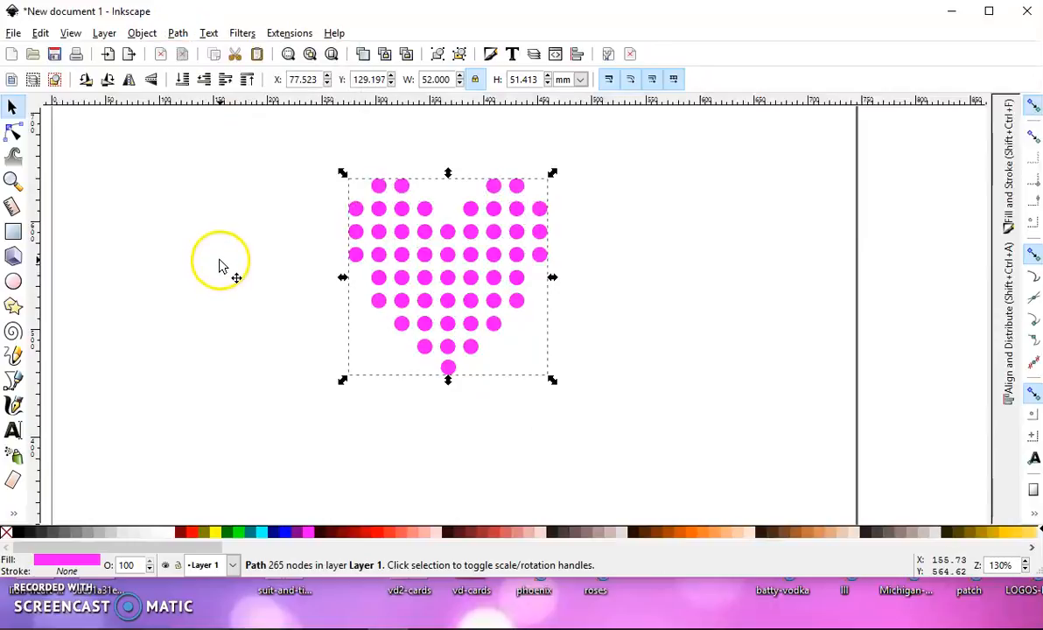
# Draw a rectangle about 65 × 64 mm around the heart of dots and lower it to the bottom behind them
pyautogui.click(13, 231)
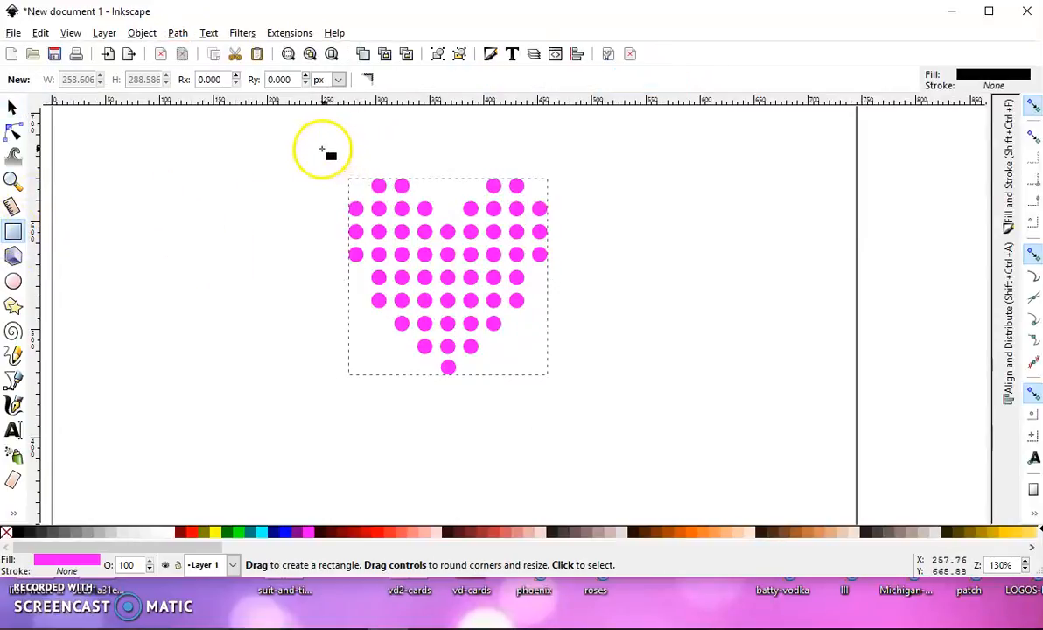
pyautogui.moveTo(324, 156); pyautogui.dragTo(574, 398)
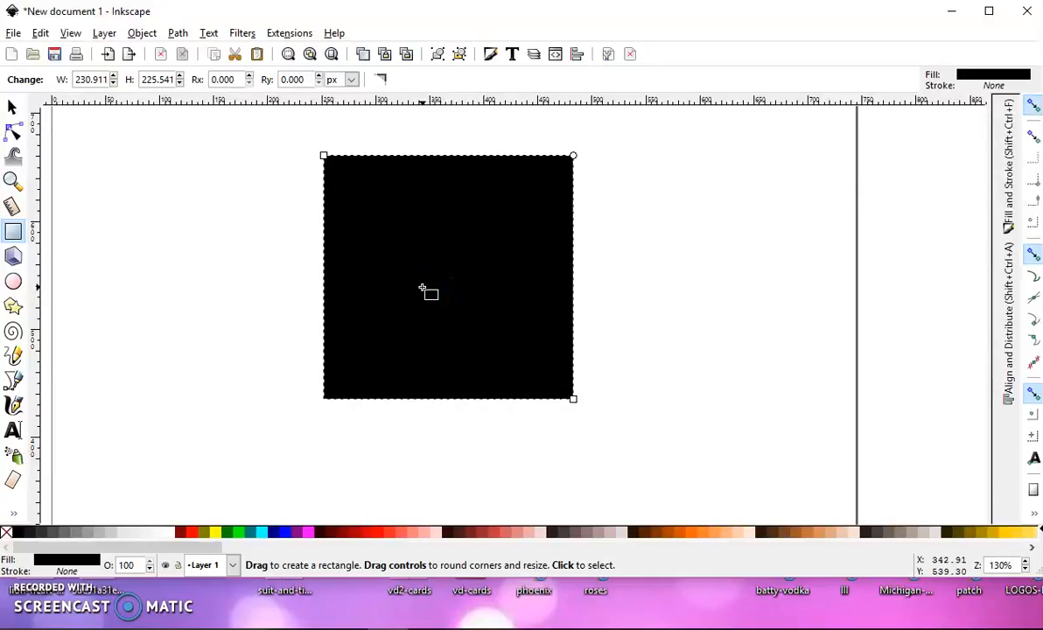
pyautogui.click(12, 108)
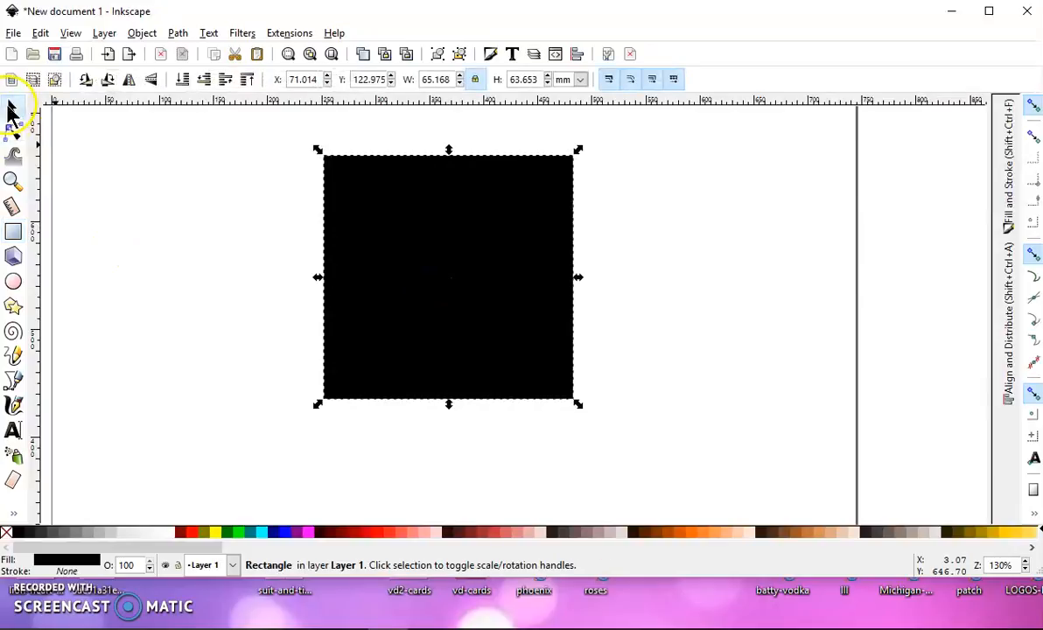
pyautogui.click(183, 79)
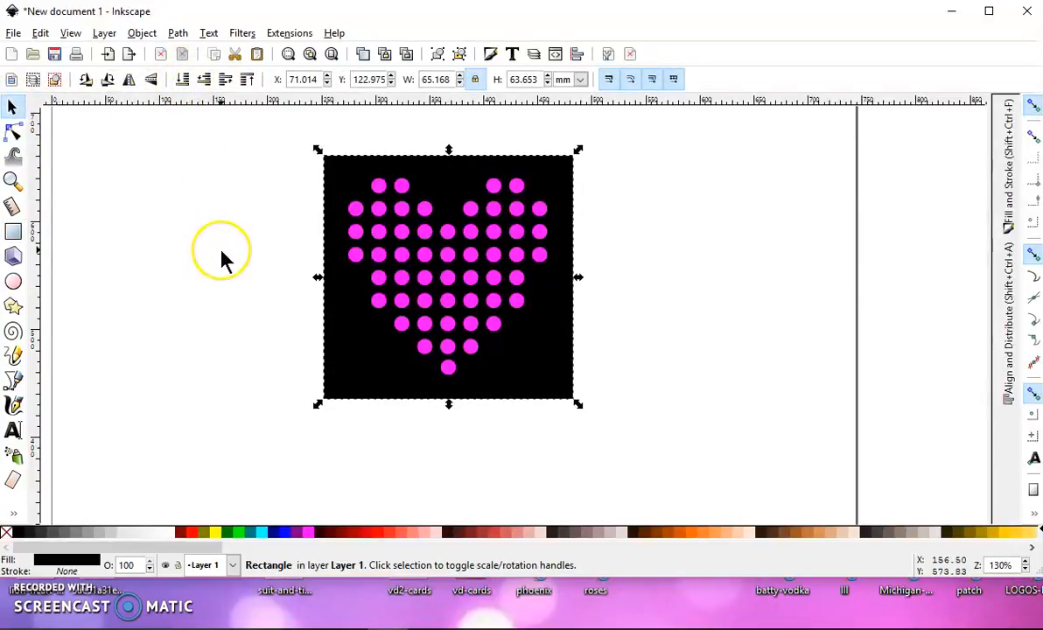
# Fill the rectangle with green and convert it to a path
pyautogui.click(236, 533)
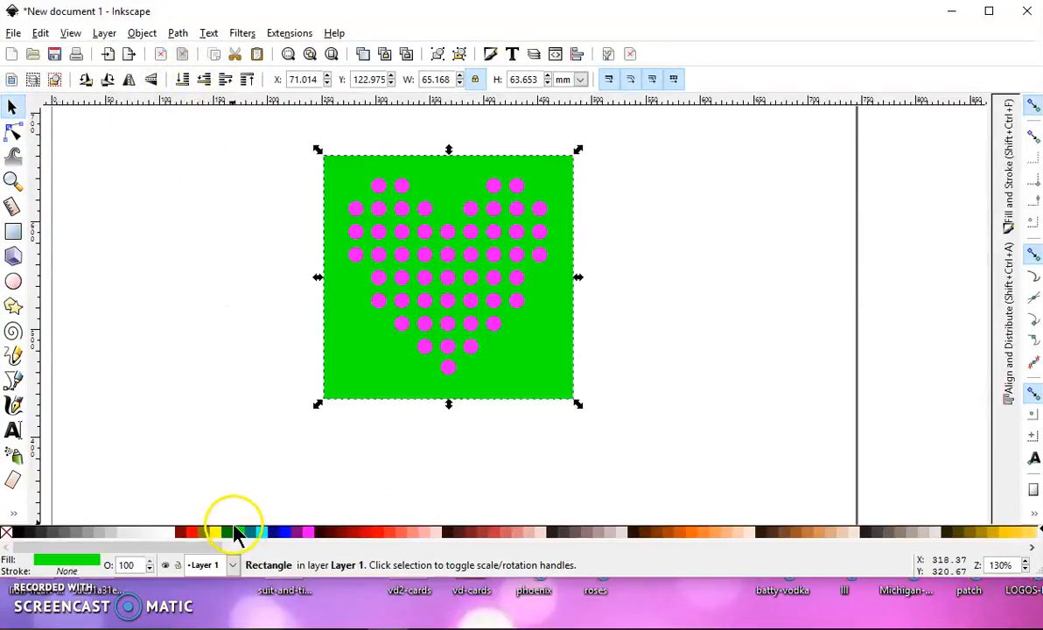
pyautogui.moveTo(270, 124); pyautogui.dragTo(291, 140)
pyautogui.click(350, 171)
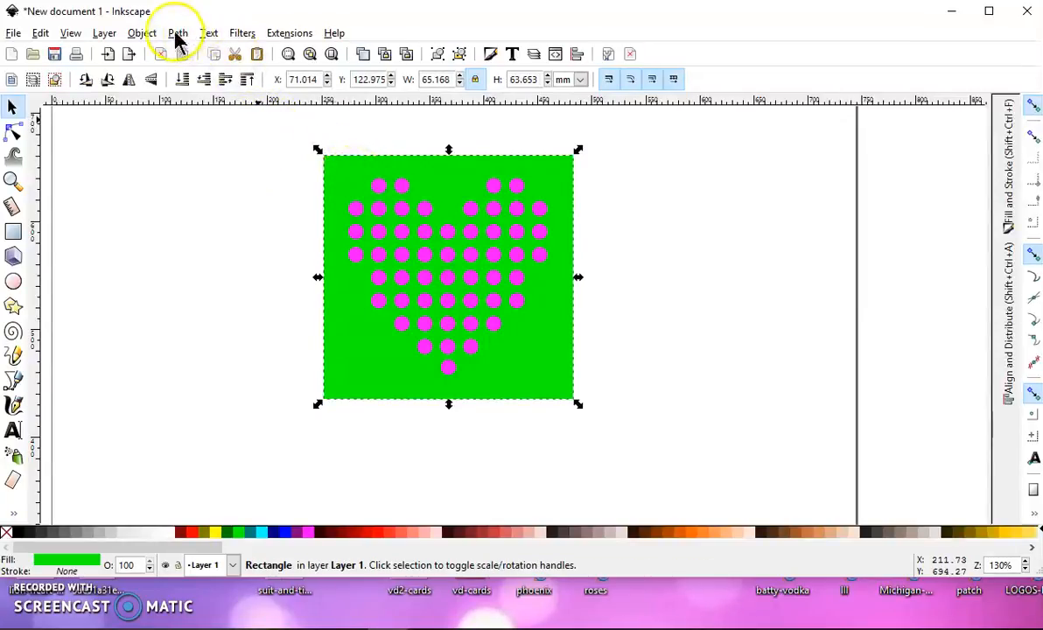
pyautogui.click(178, 32)
pyautogui.click(203, 54)
# Subtract the united dots from the green rectangle with Difference and move the perforated result about 14 mm to the left
pyautogui.moveTo(297, 123)
pyautogui.mouseDown()
pyautogui.moveTo(314, 163)
pyautogui.moveTo(666, 470)
pyautogui.mouseUp()
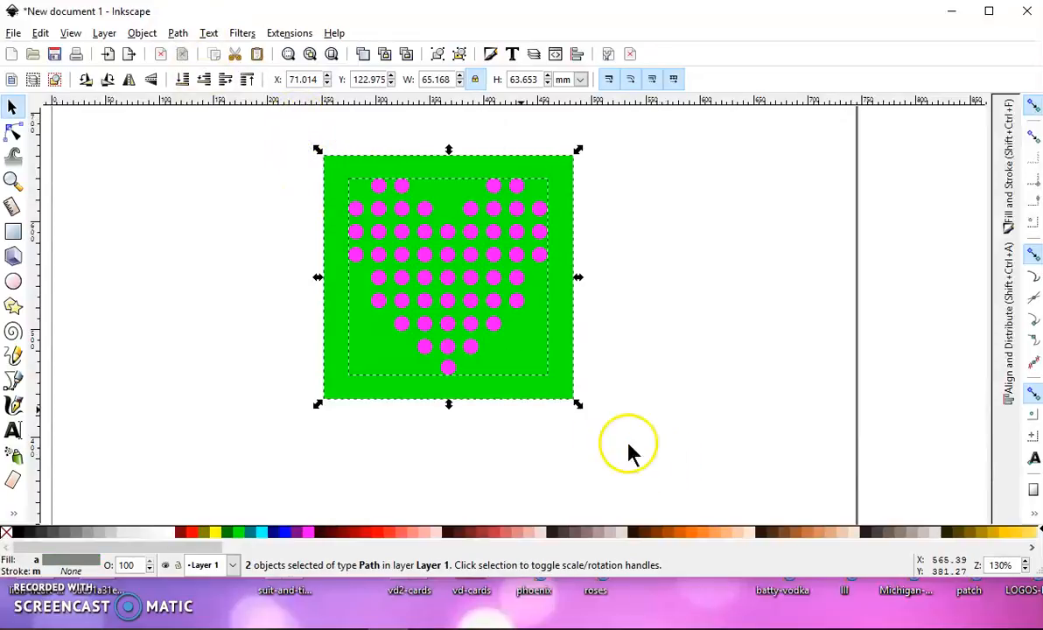
pyautogui.click(178, 33)
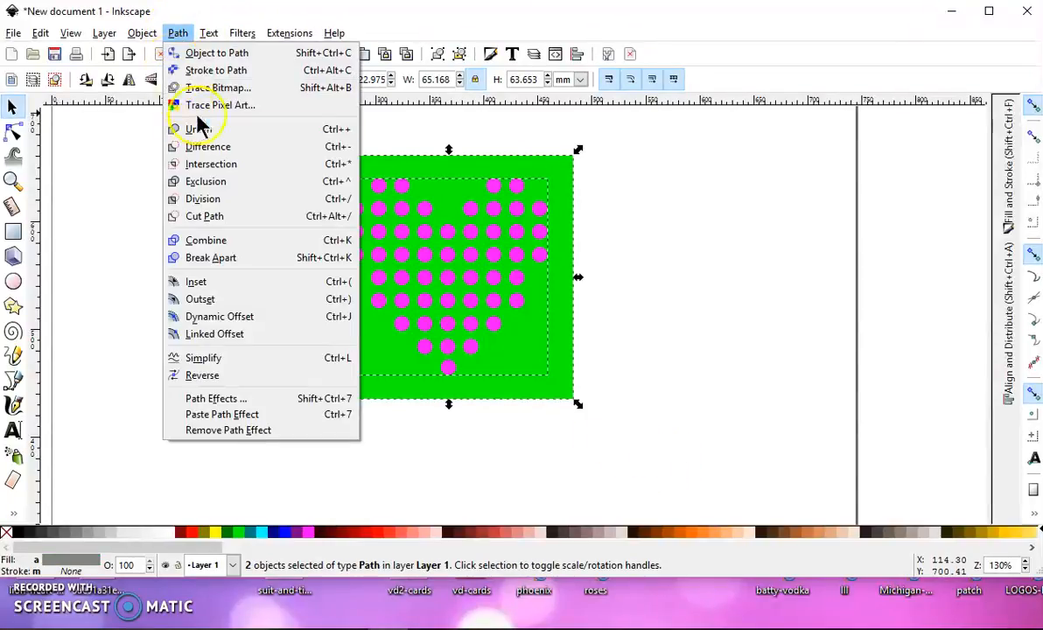
pyautogui.click(260, 154)
pyautogui.moveTo(531, 379); pyautogui.dragTo(373, 236)
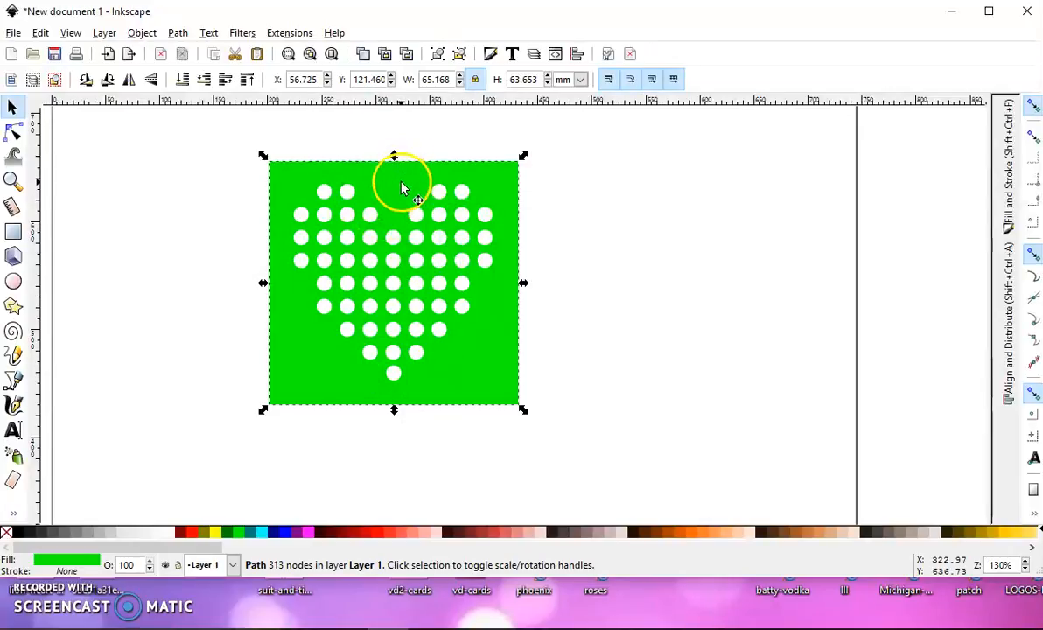
pyautogui.scroll(-2, 401, 189)
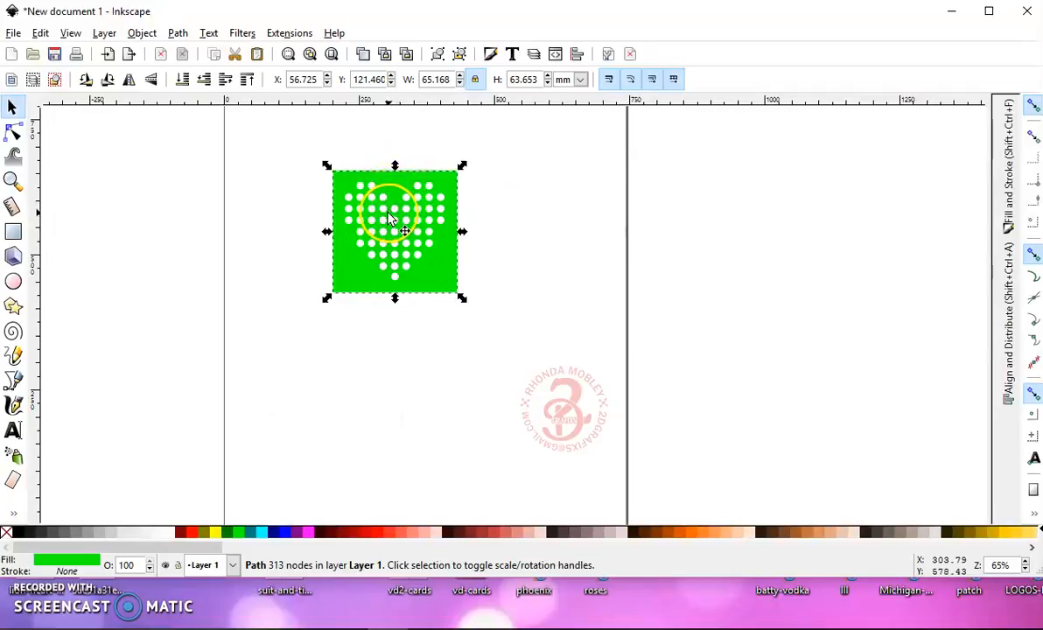
pyautogui.click(426, 278)
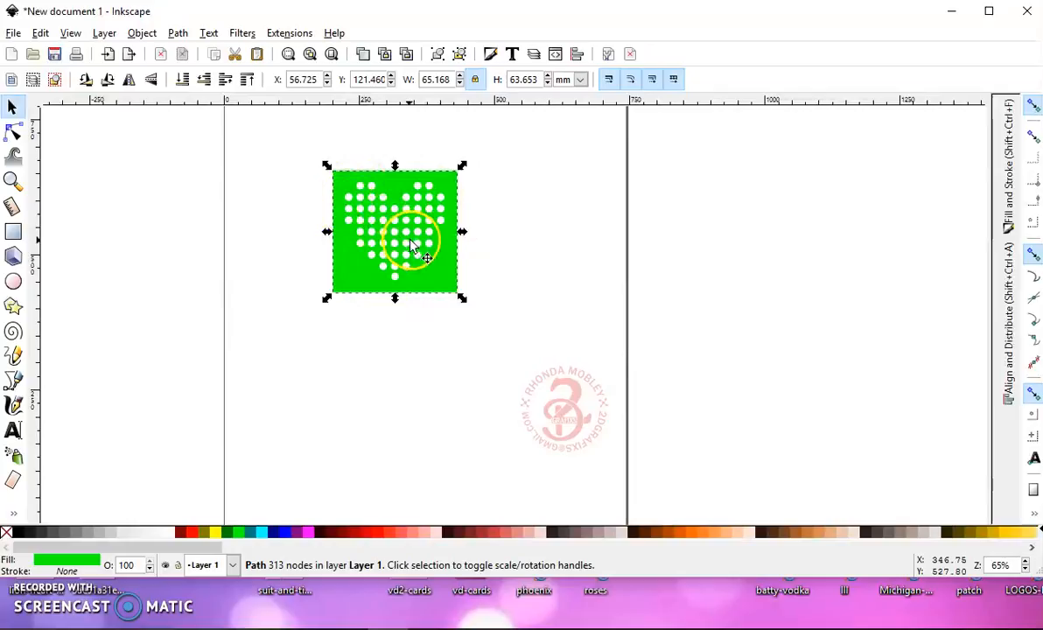
# Move the black dotted script design from beside the page onto the page, overlapping the green heart template
pyautogui.scroll(-2, 438, 278)
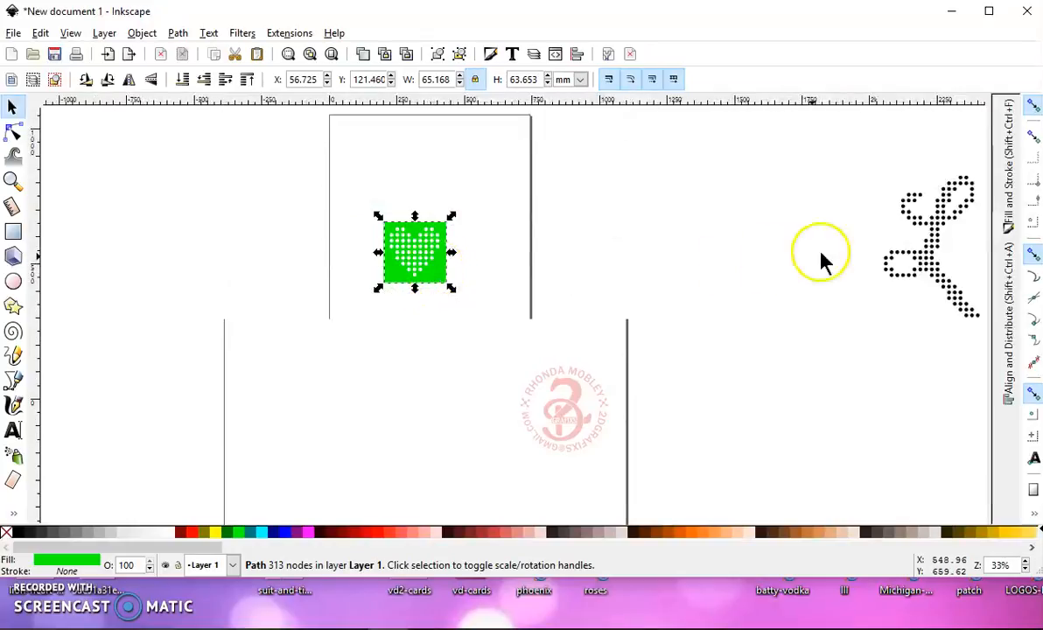
pyautogui.click(911, 255)
pyautogui.moveTo(915, 256); pyautogui.dragTo(348, 261)
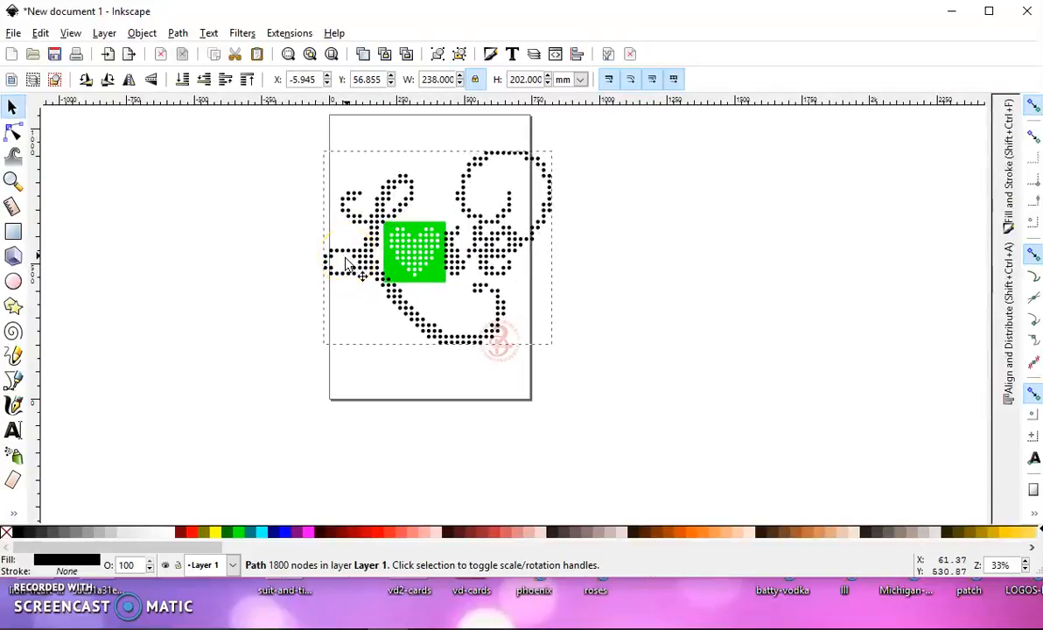
# Rotate the green heart template slightly clockwise in place over the dotted script design
pyautogui.click(439, 269)
pyautogui.scroll(3, 442, 271)
pyautogui.click(452, 274)
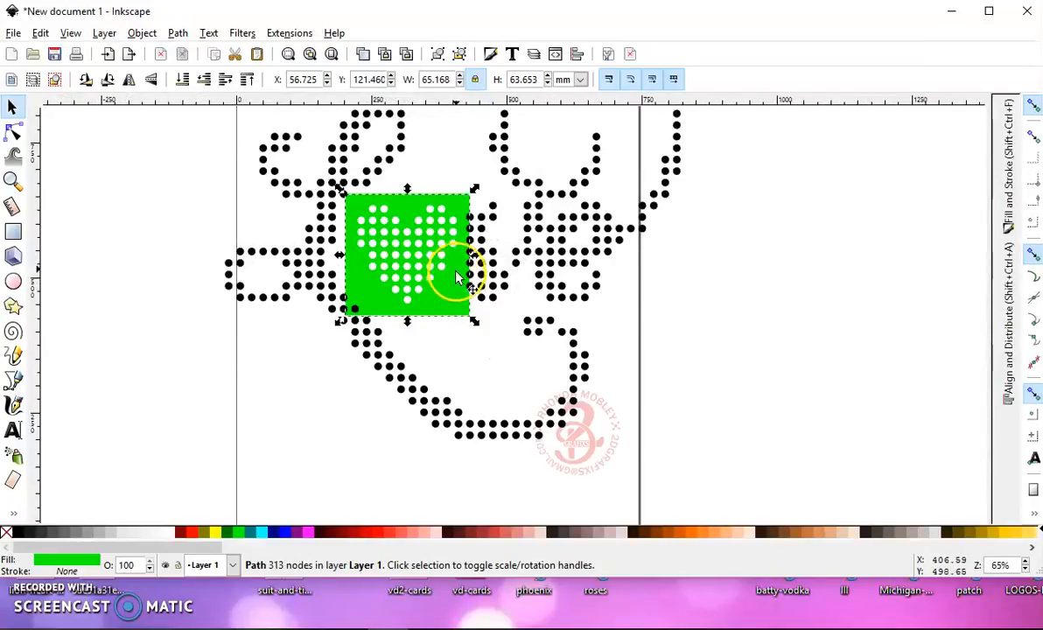
pyautogui.moveTo(472, 193); pyautogui.dragTo(444, 209)
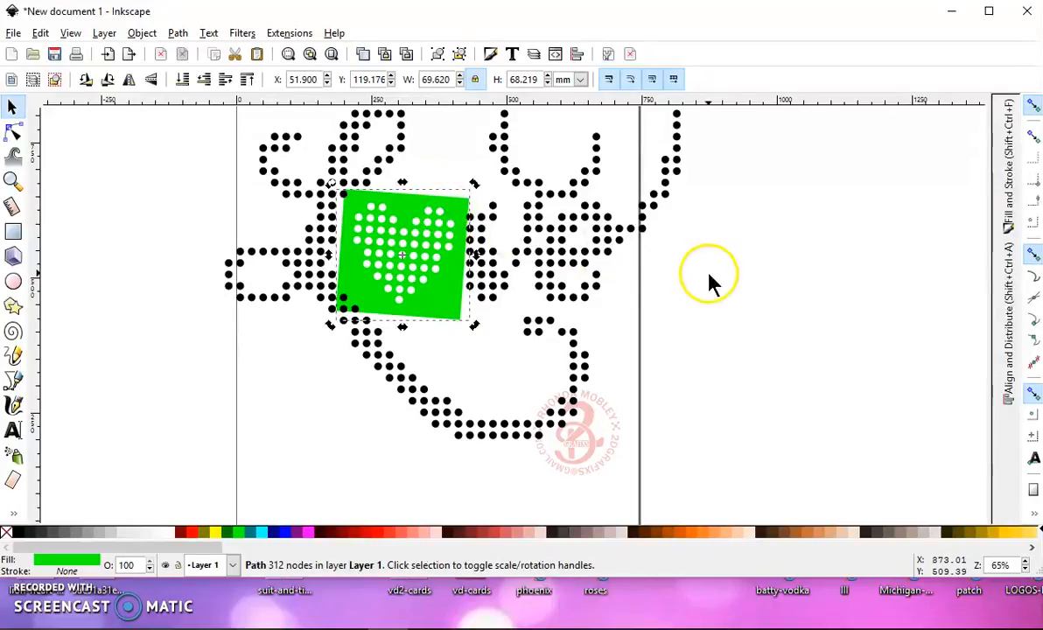
# Switch the size units to inches and check the width and height of the green heart template and the dotted script design
pyautogui.click(574, 238)
pyautogui.click(635, 239)
pyautogui.scroll(-2, 633, 248)
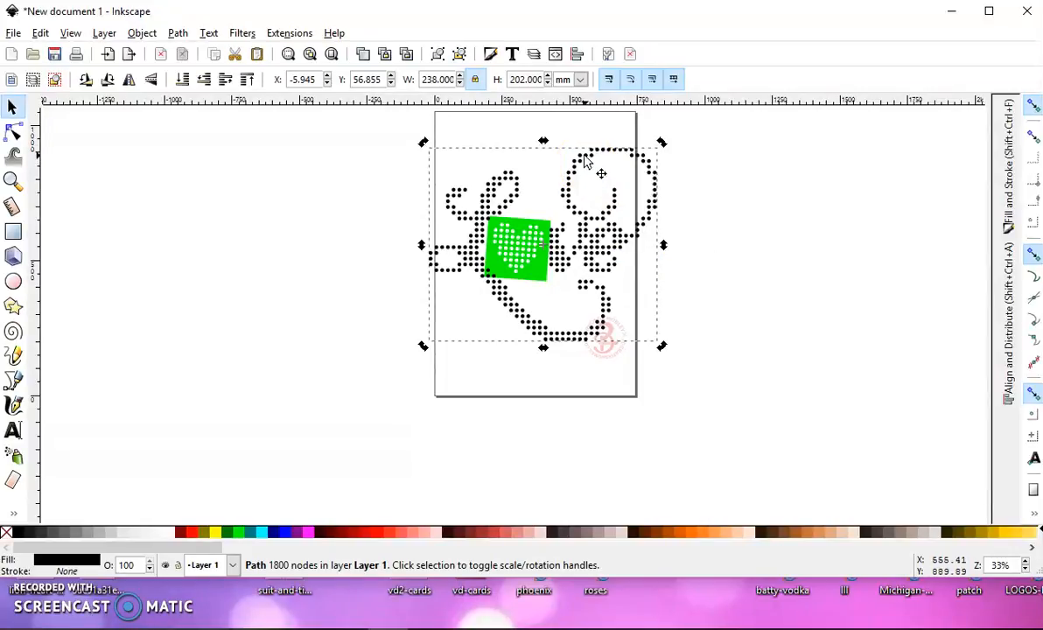
pyautogui.click(540, 265)
pyautogui.click(859, 210)
pyautogui.click(539, 272)
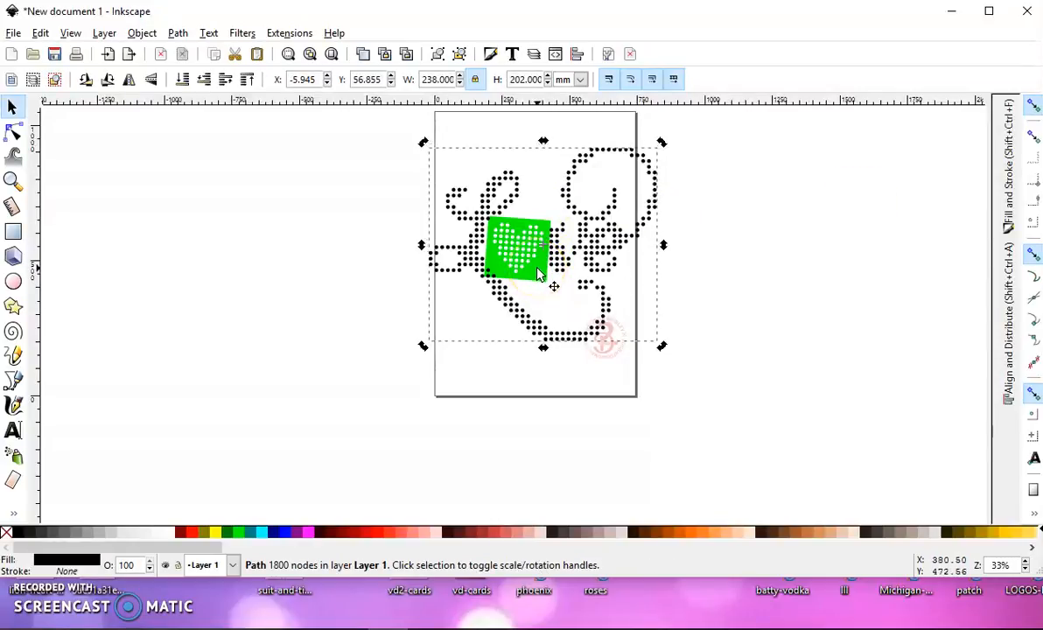
pyautogui.keyDown('alt'); pyautogui.click(539, 275); pyautogui.keyUp('alt')
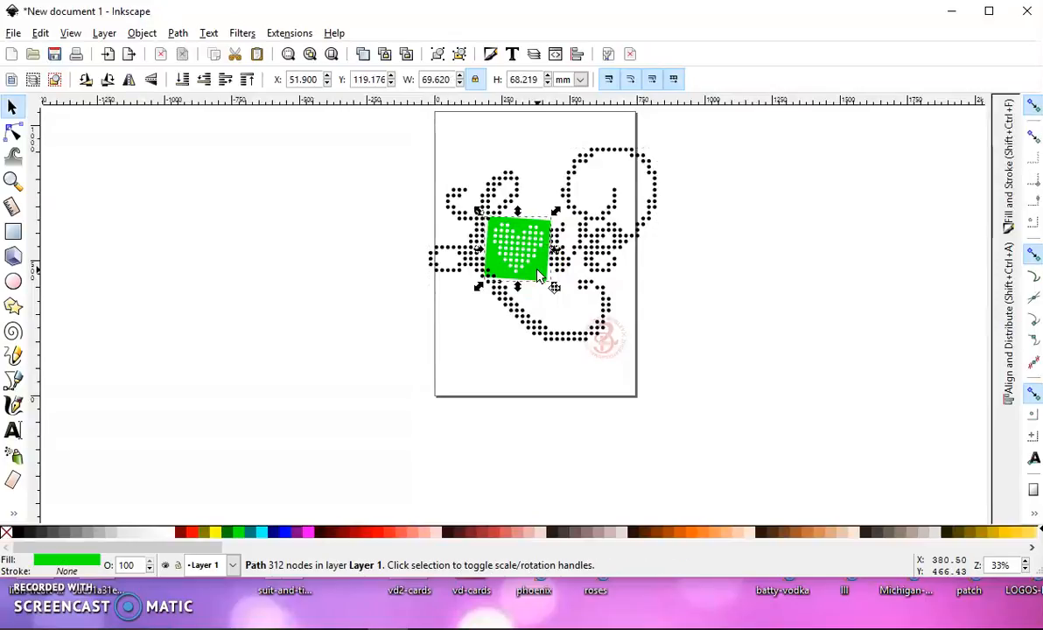
pyautogui.click(580, 80)
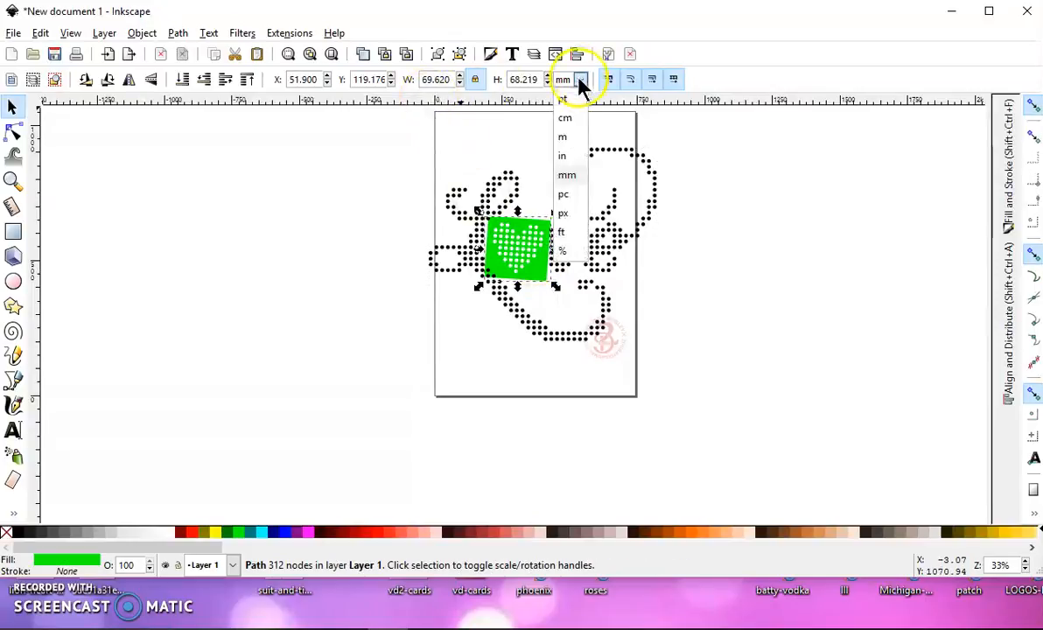
pyautogui.click(563, 156)
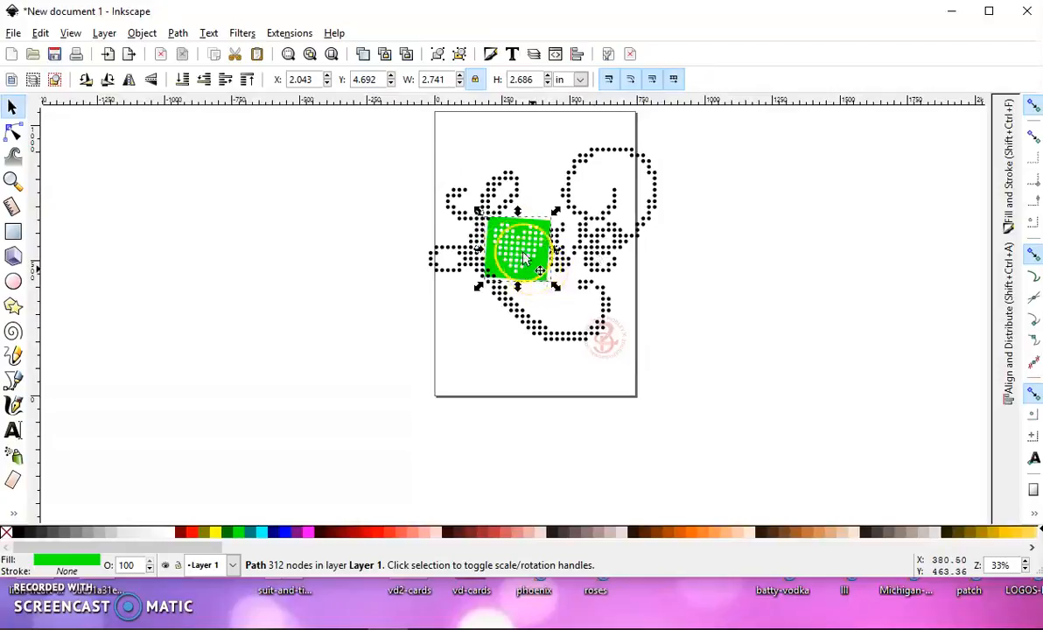
pyautogui.click(617, 233)
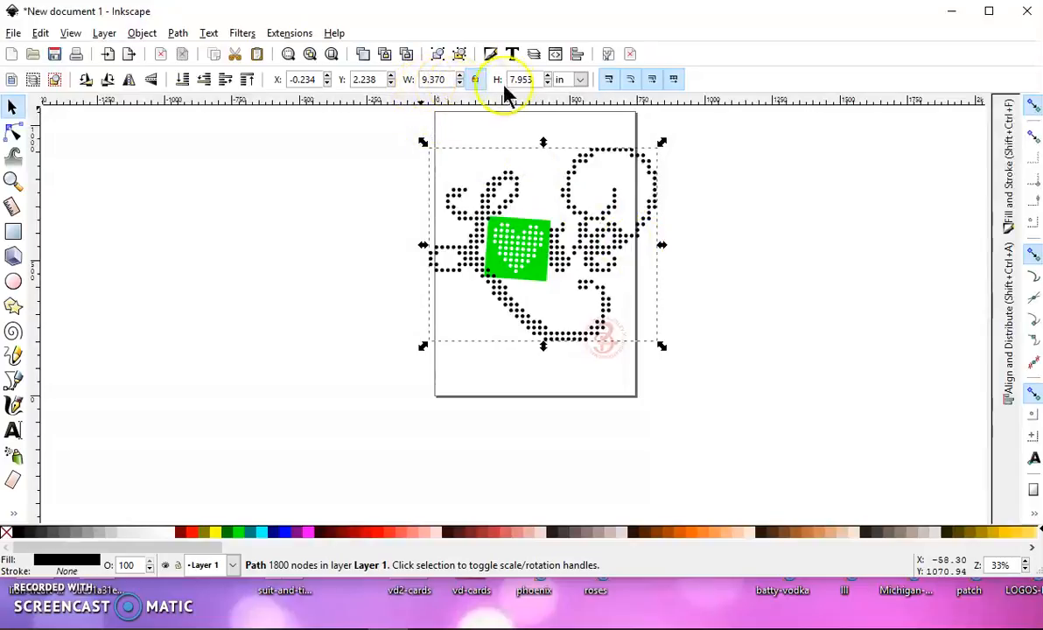